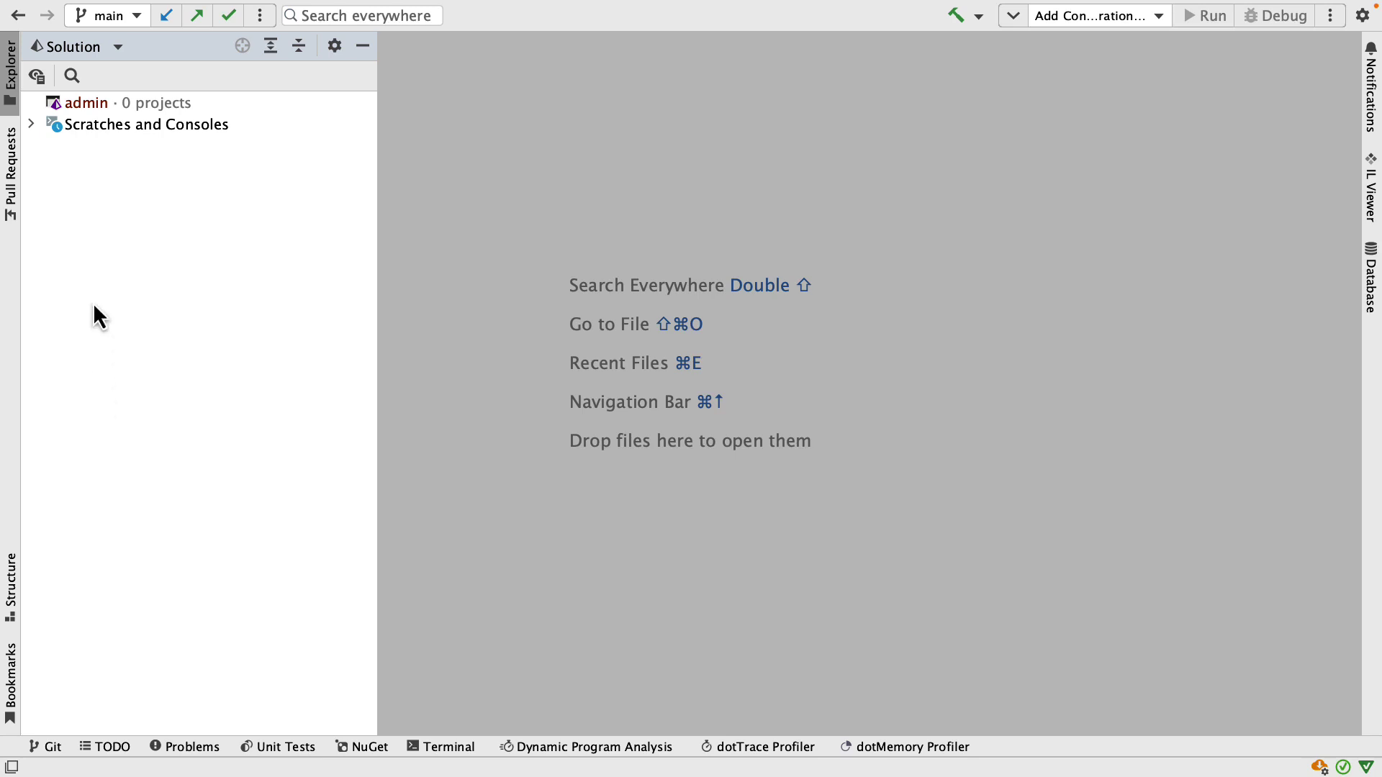
Create an empty ASP.NET Core Web Application named adminui (.NET 7) under the admin solution
left_click(96, 106)
right_click(96, 106)
mouse_move(143, 116)
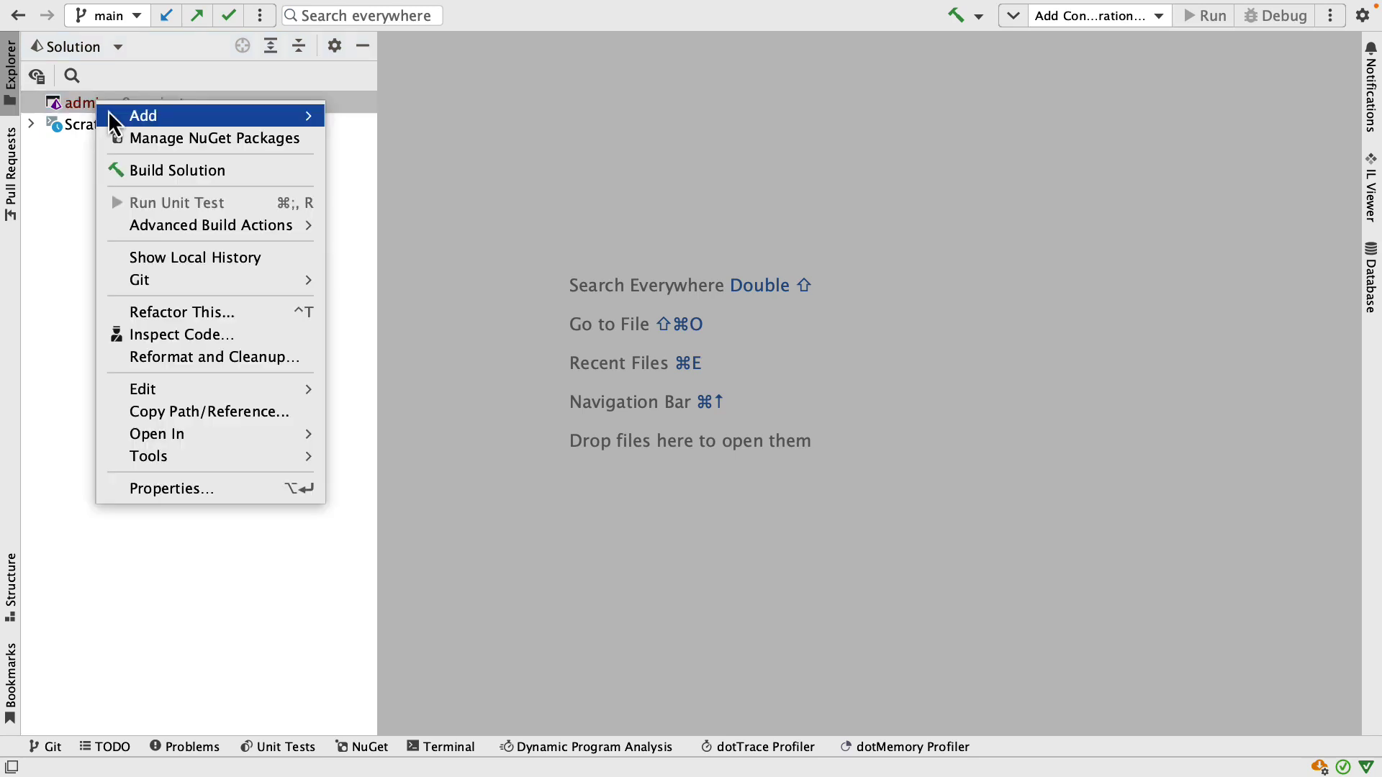
left_click(388, 119)
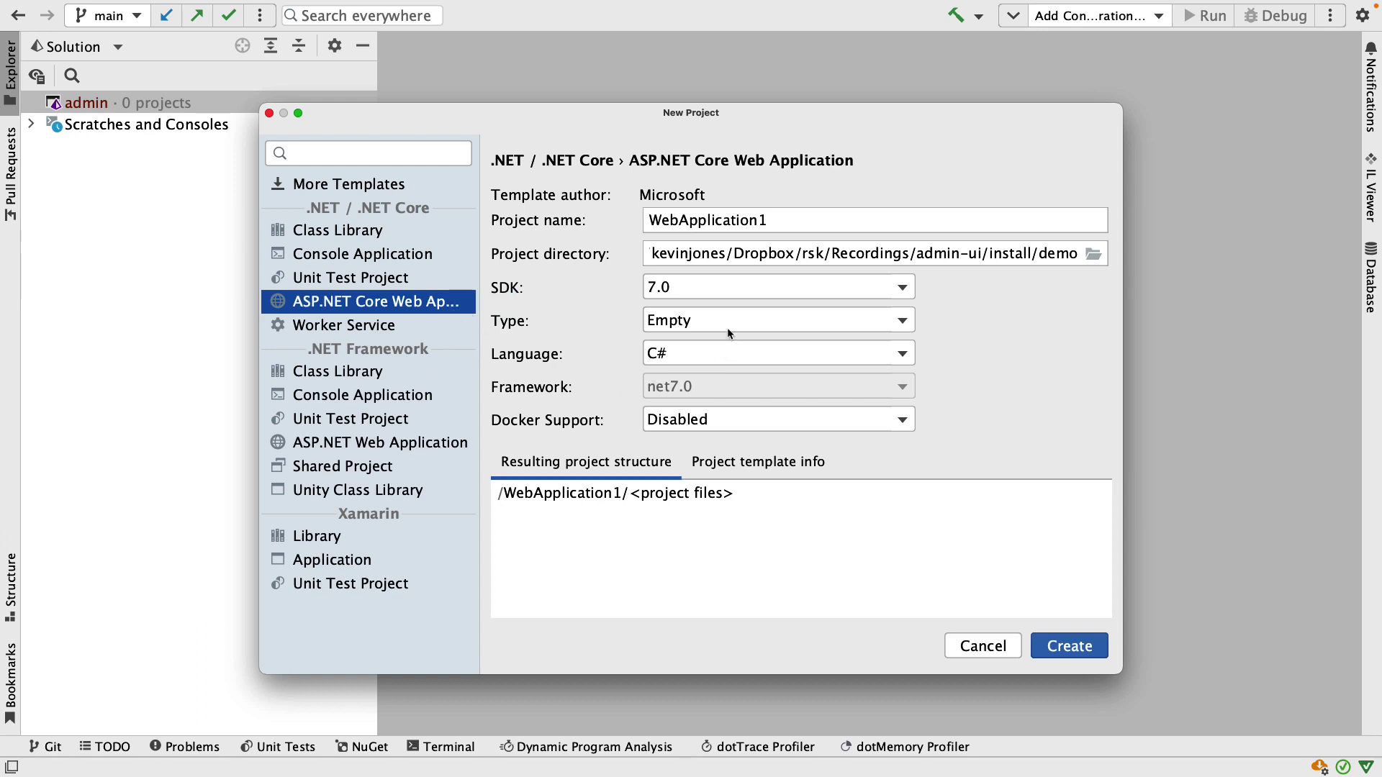
double_click(774, 221)
type("adminui")
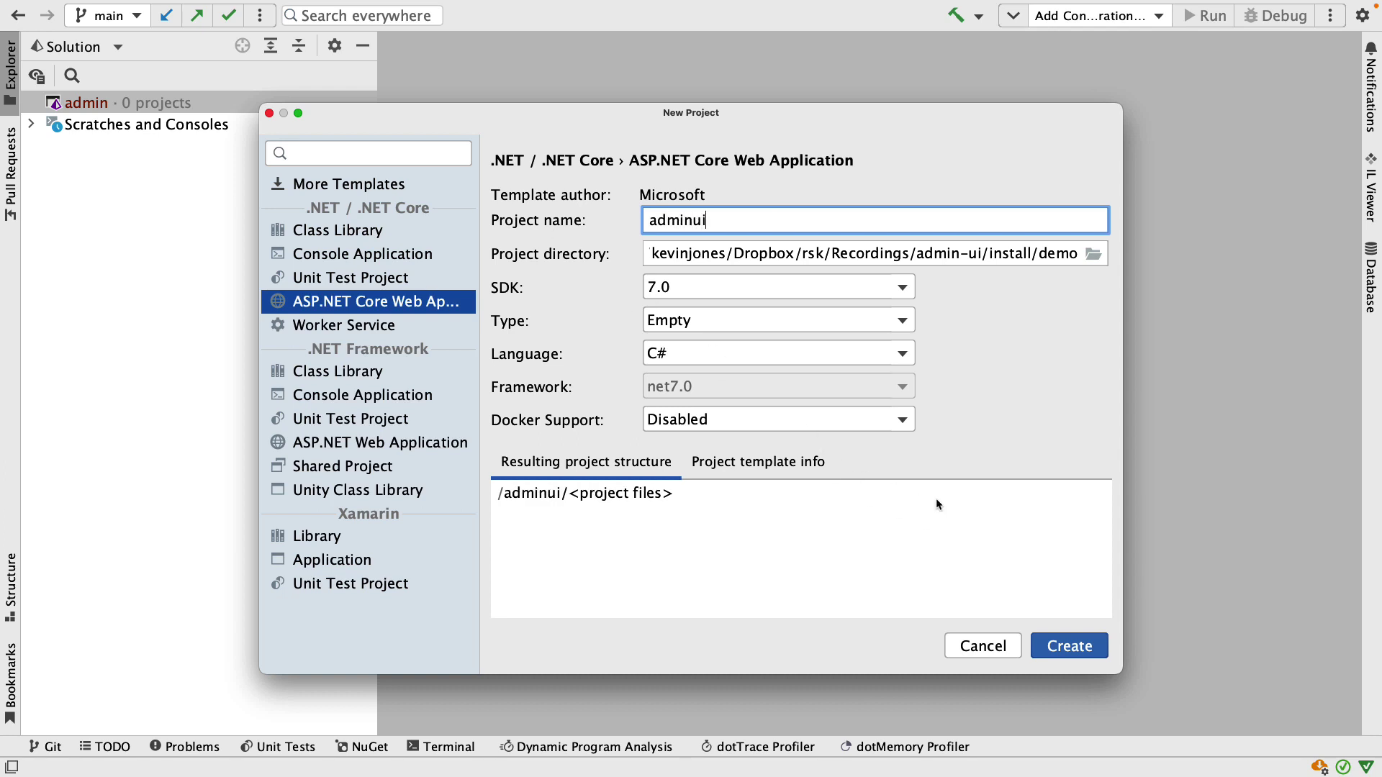
left_click(1068, 648)
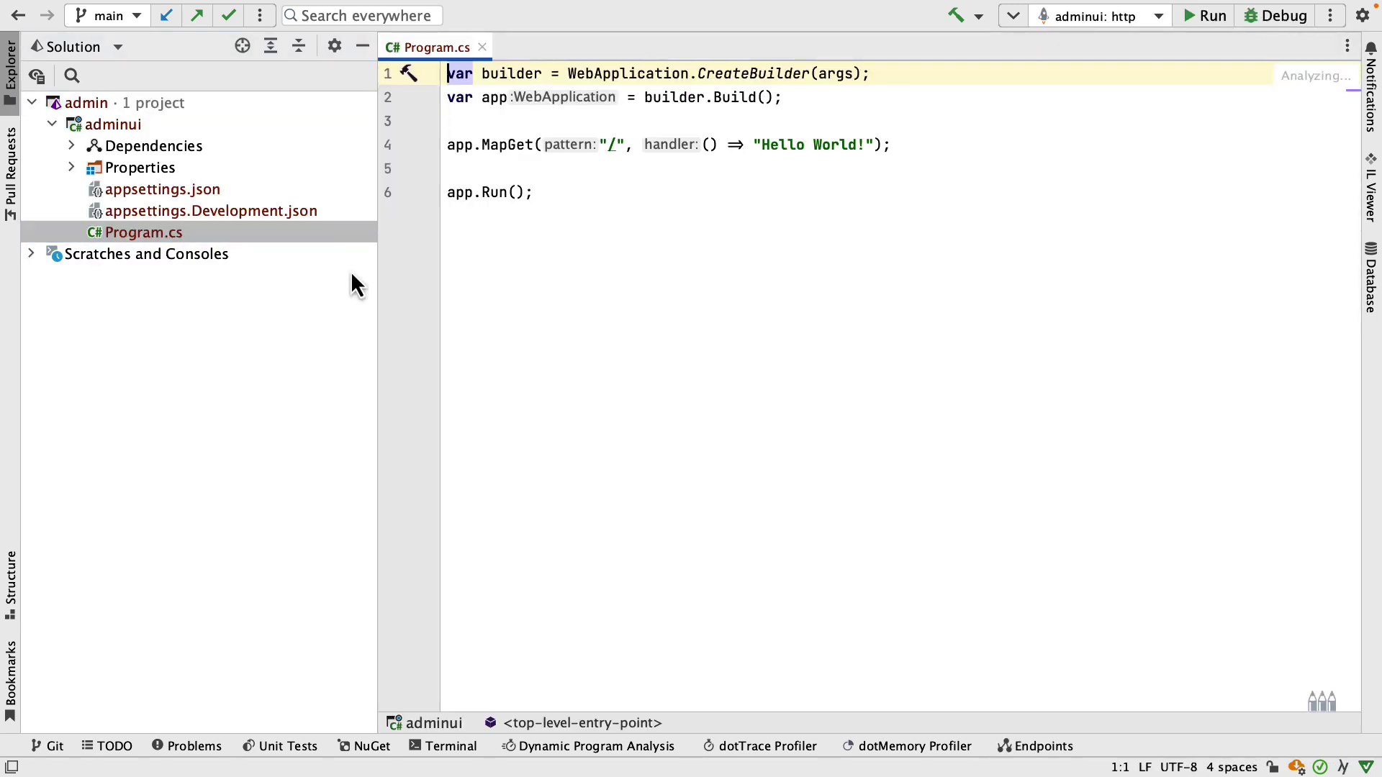
Hide the Explorer tool window and put the cursor after app.Run() in Program.cs
key("super+1")
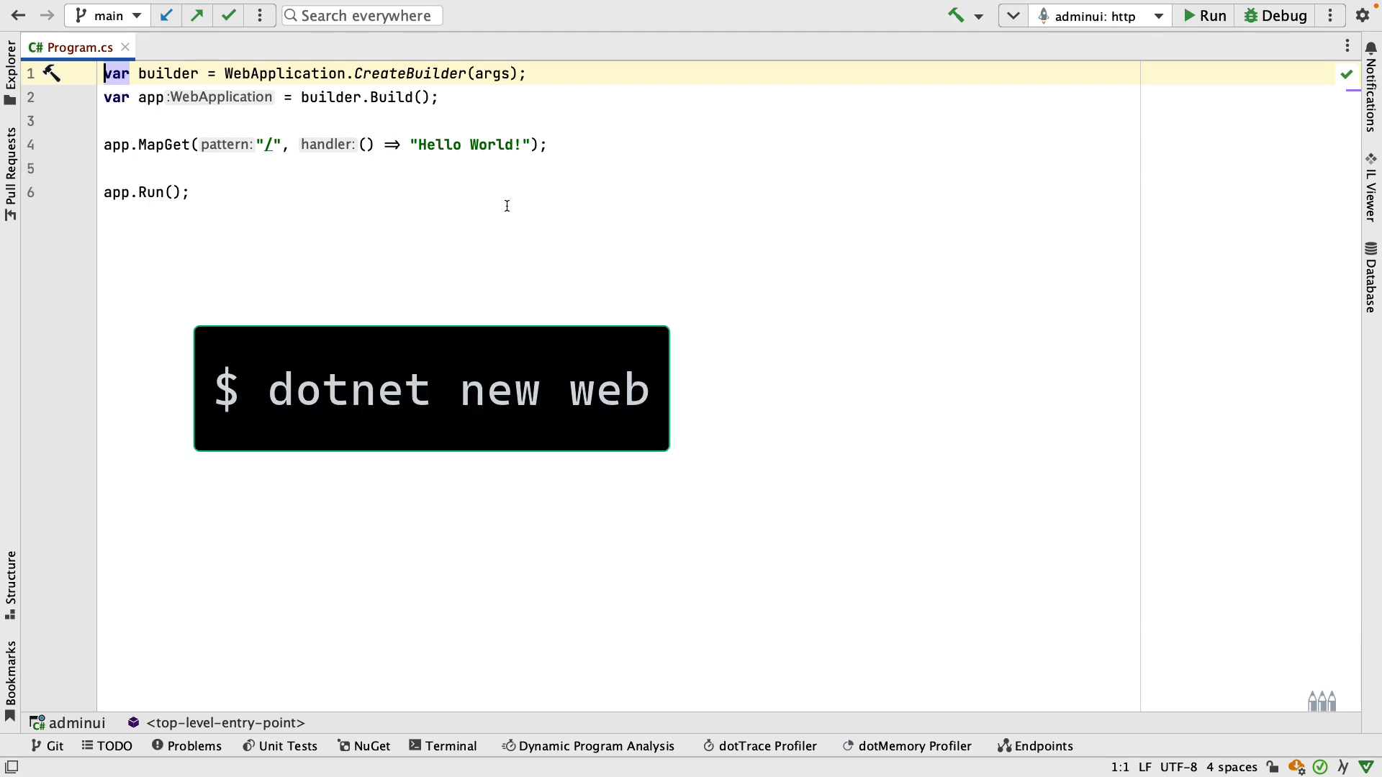
left_click(506, 205)
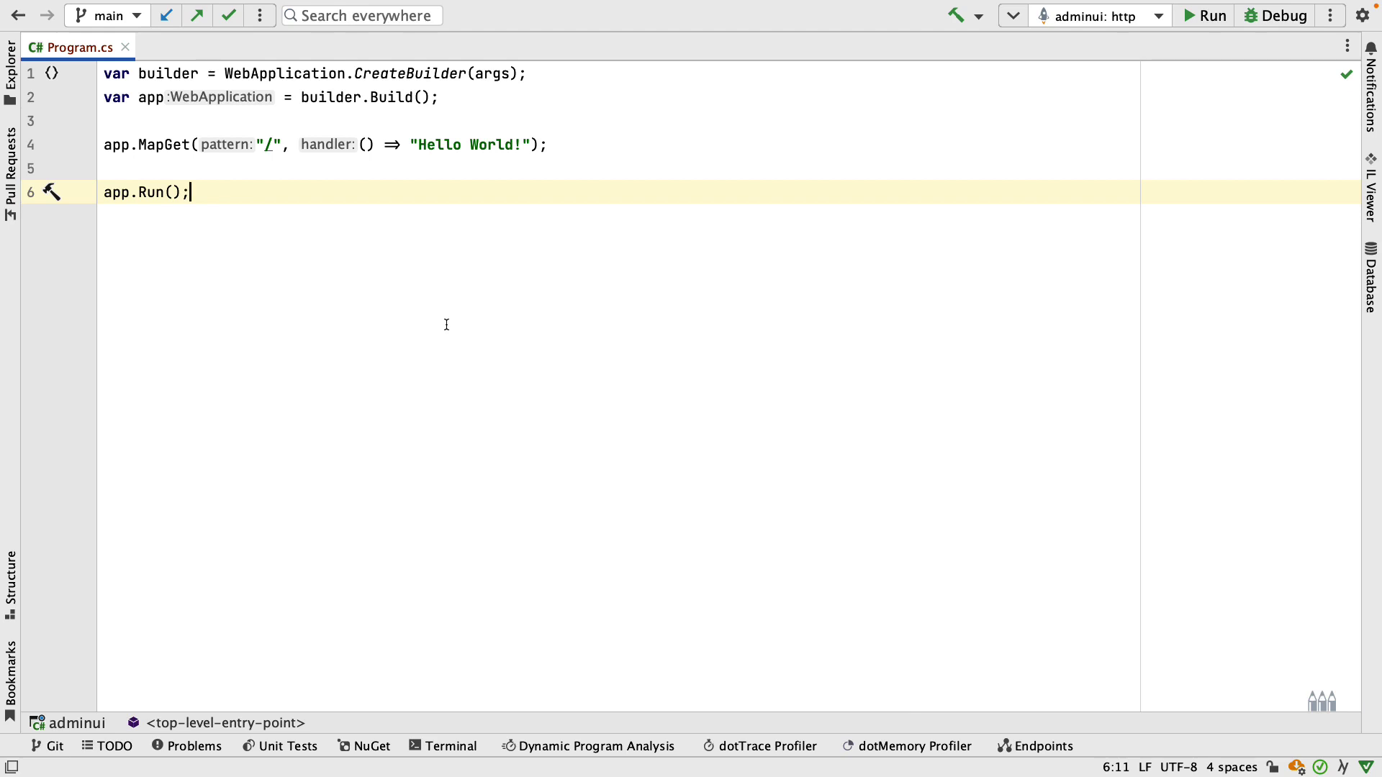
Install NuGet package Rsk.AdminUI version 6.5.1 into the adminui project
left_click(374, 748)
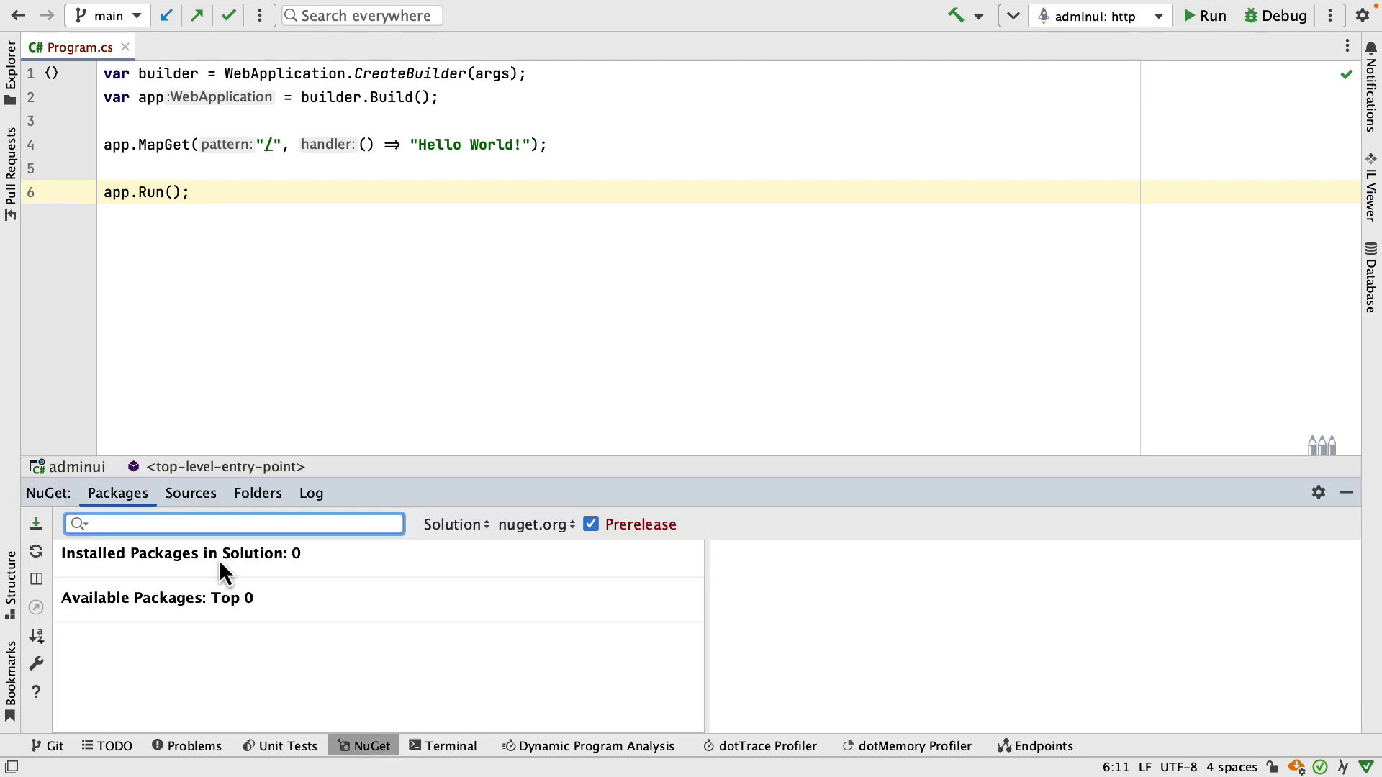
type("rsk.a")
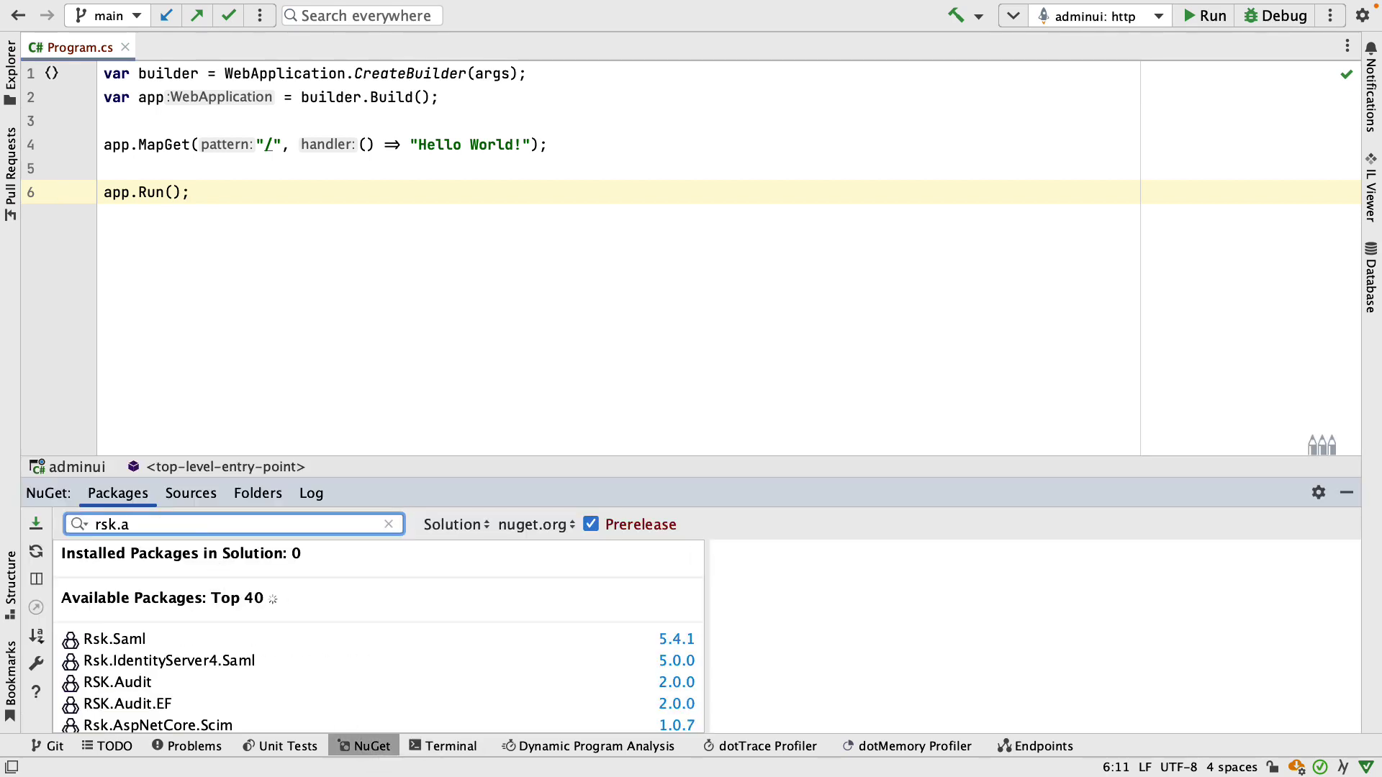
type("d")
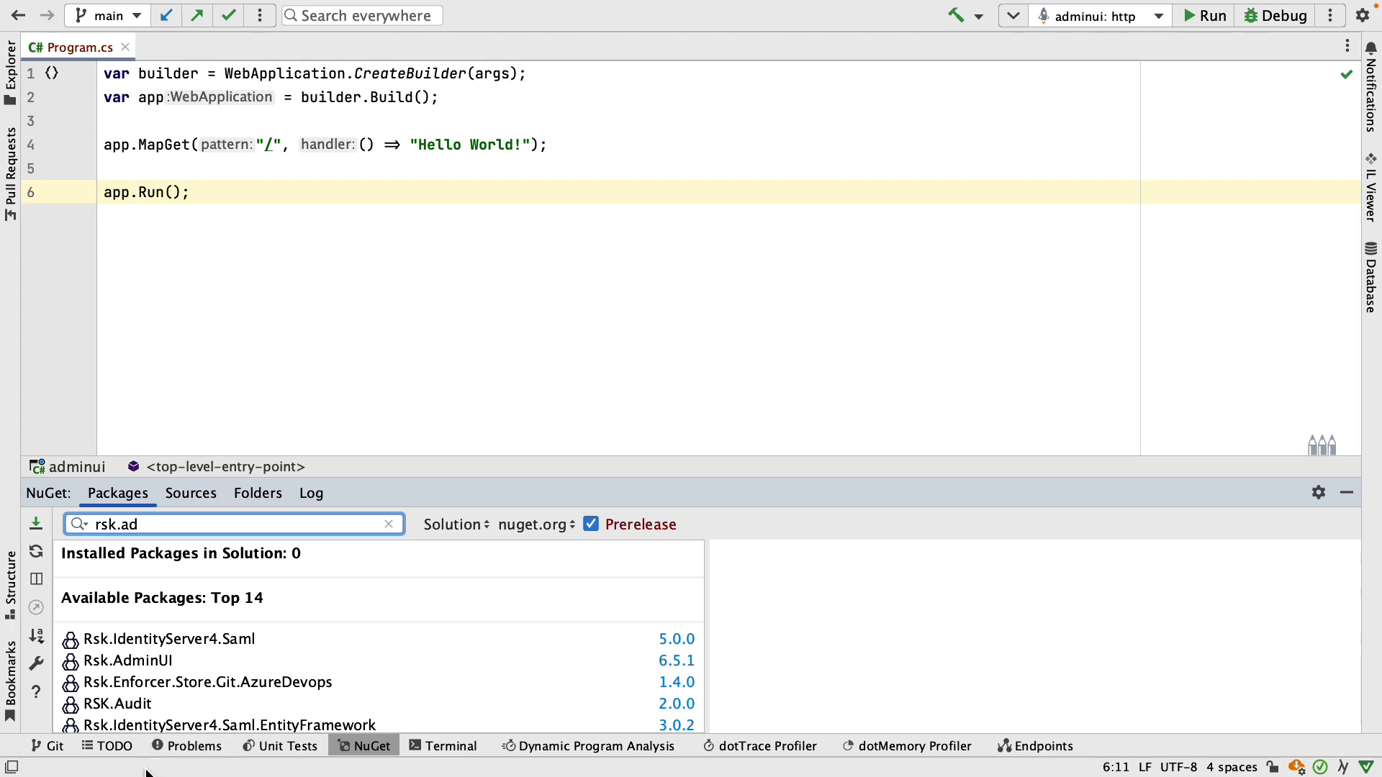
left_click(147, 661)
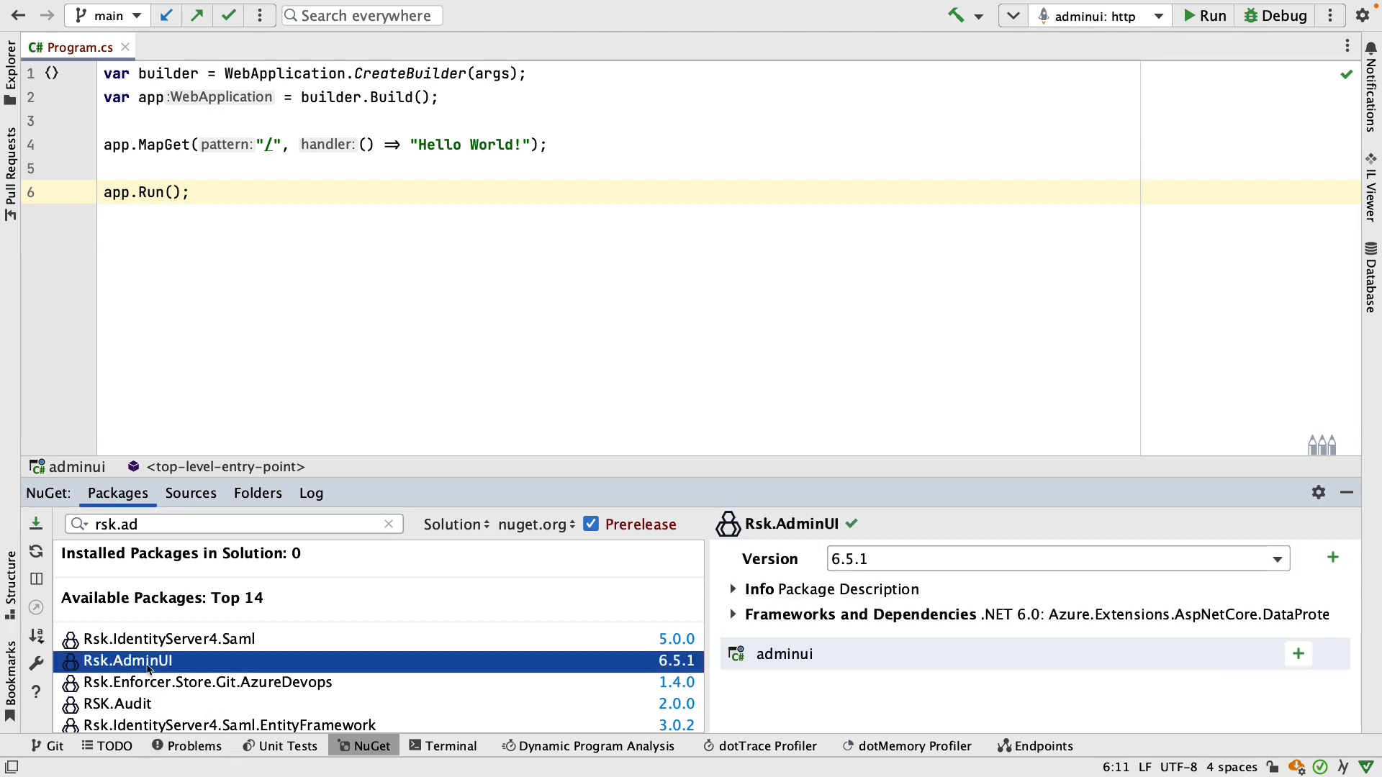
left_click(1298, 654)
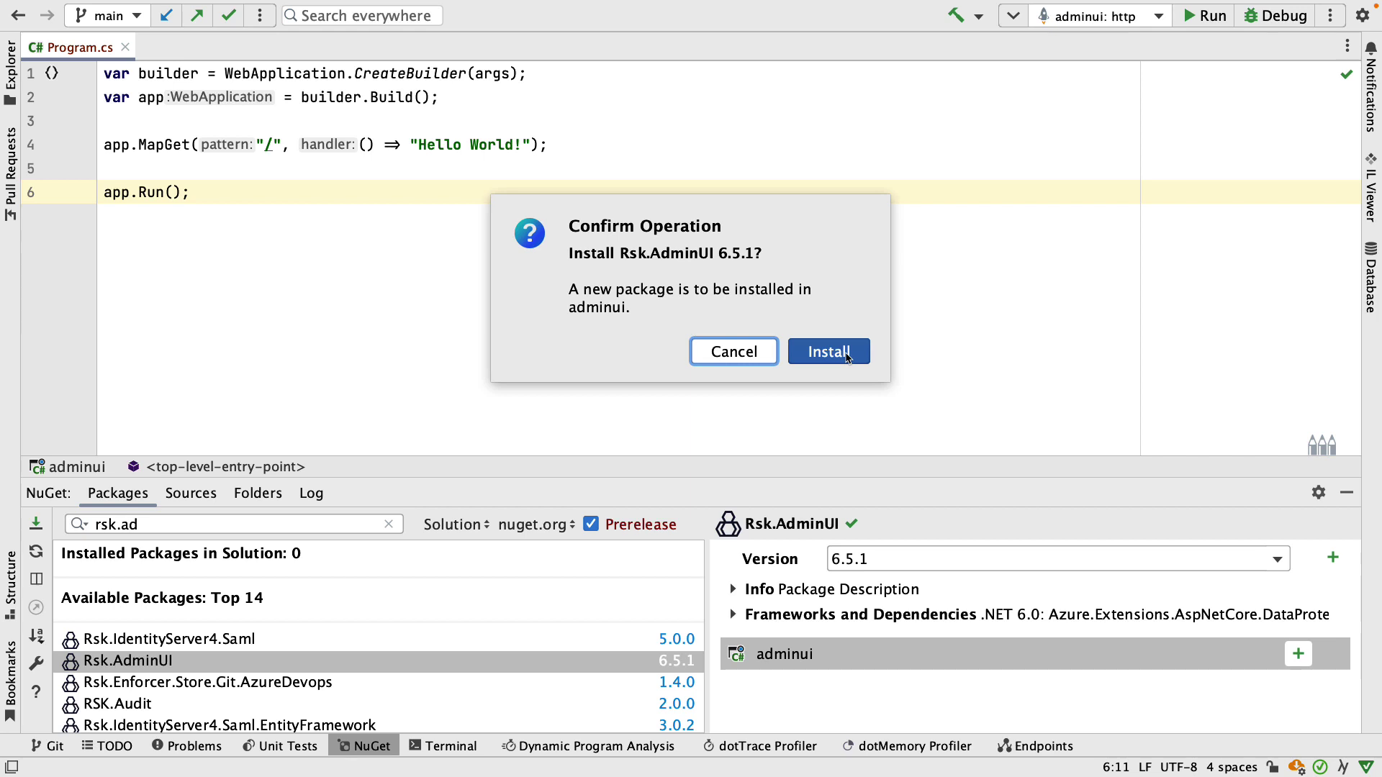
left_click(848, 355)
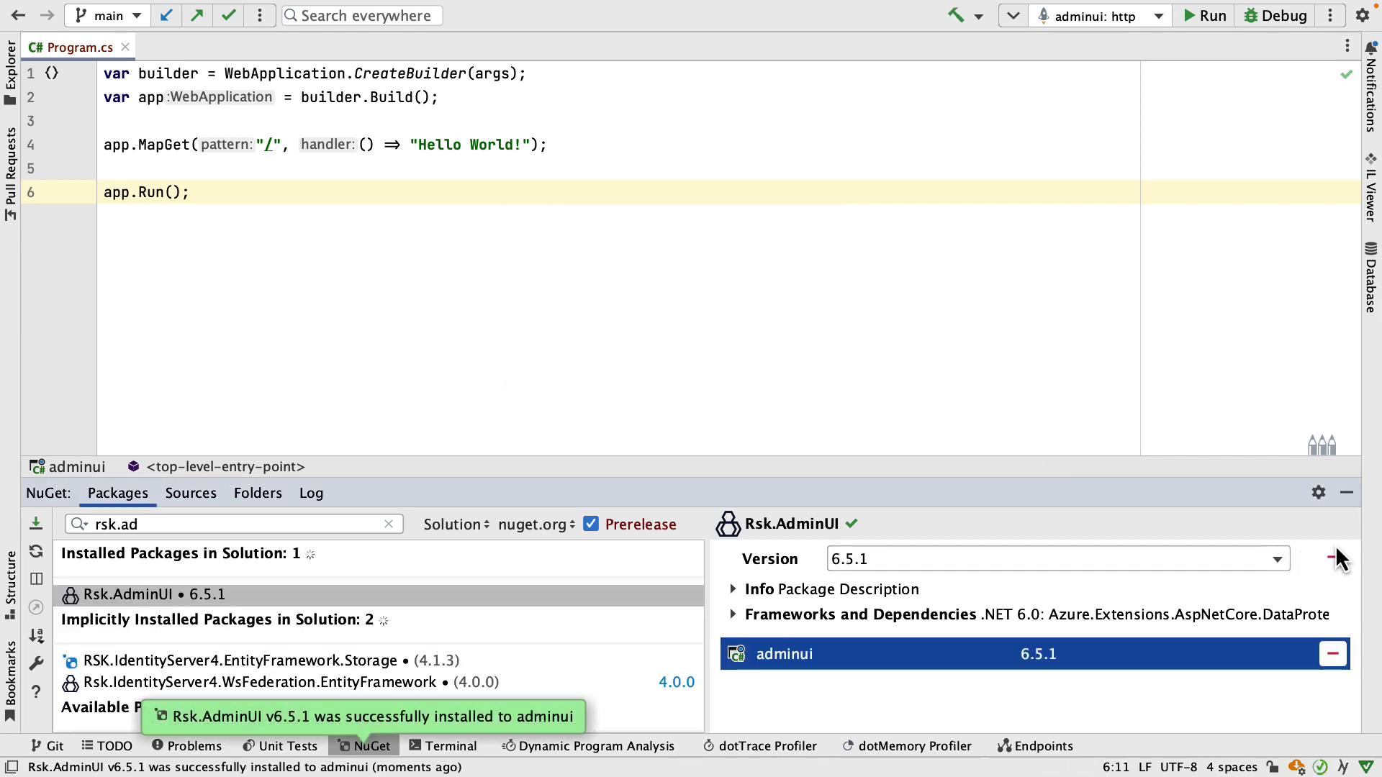
left_click(560, 202)
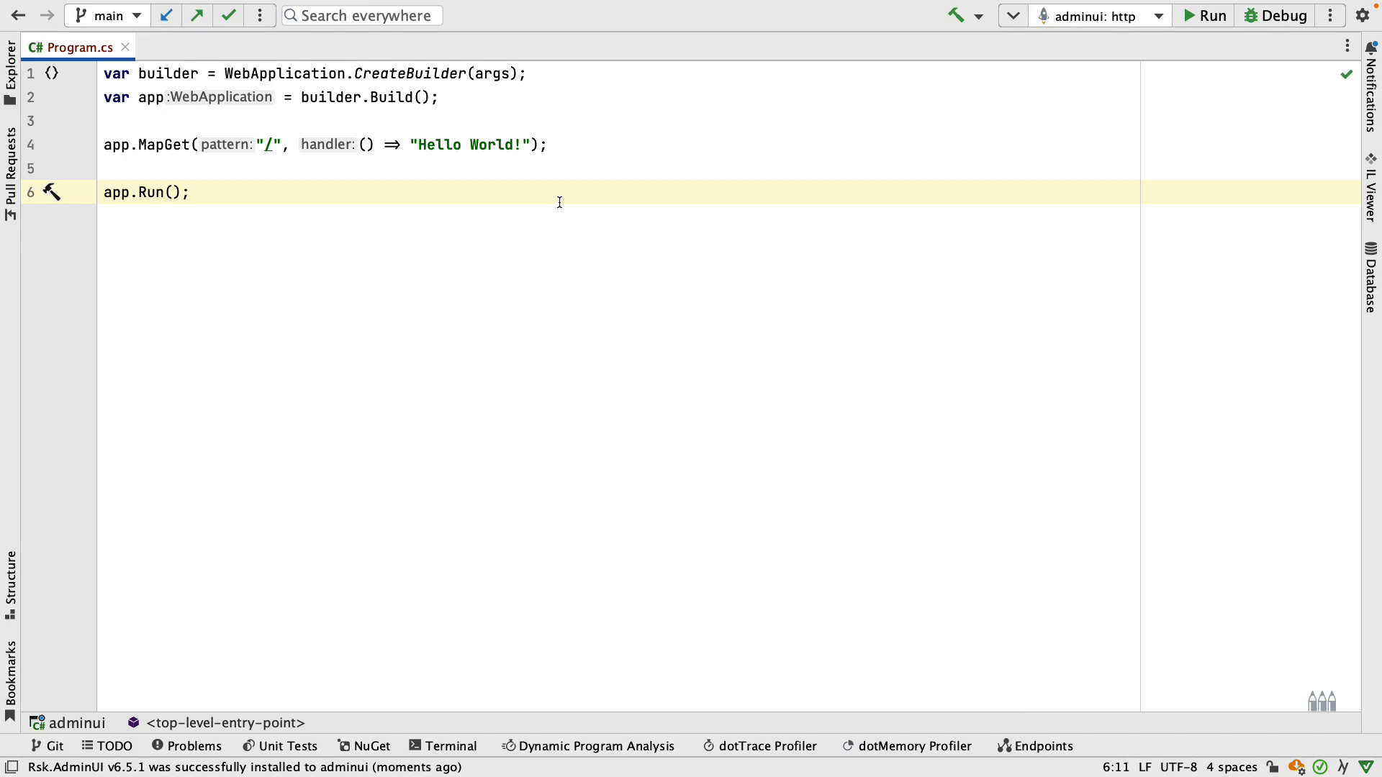
Build the solution and expand wwwroot to show the package's admin files
left_click(378, 10)
left_click(411, 28)
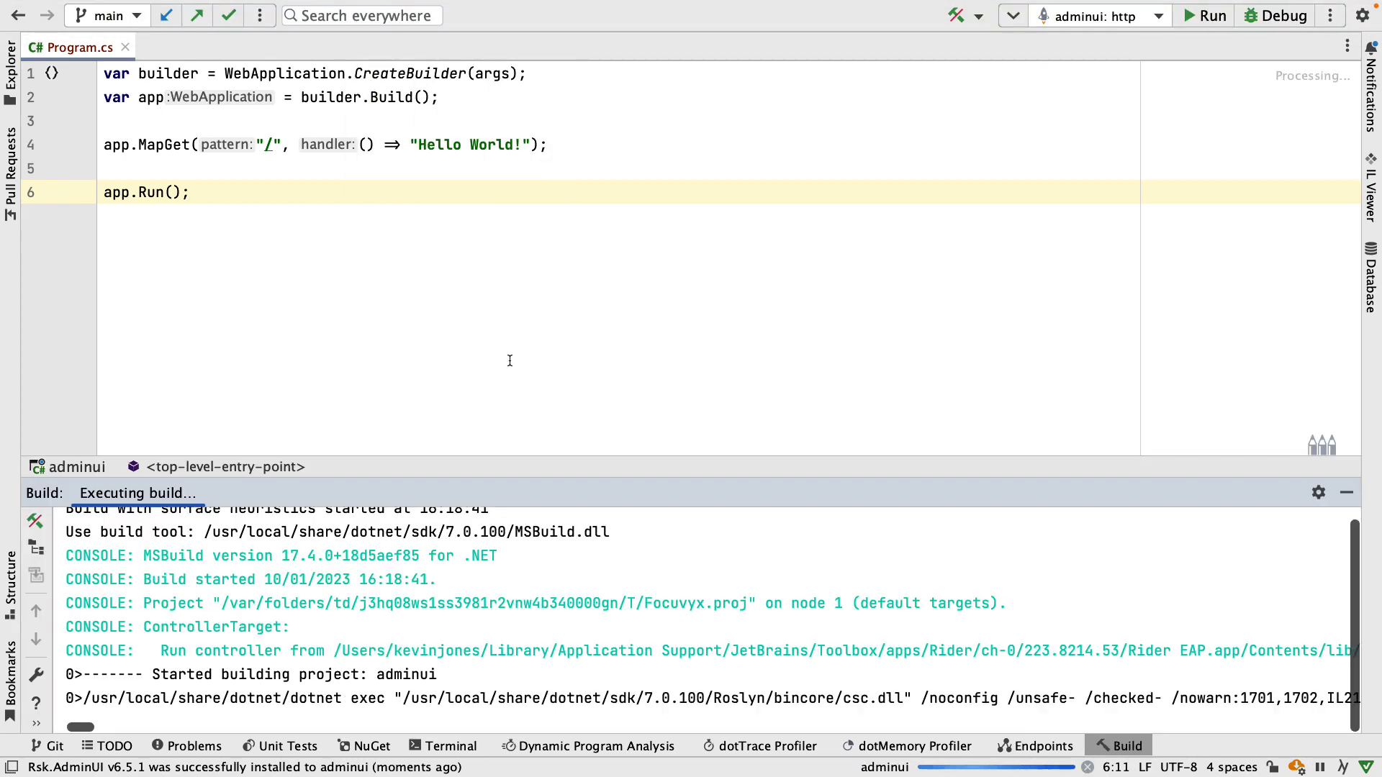
left_click(13, 78)
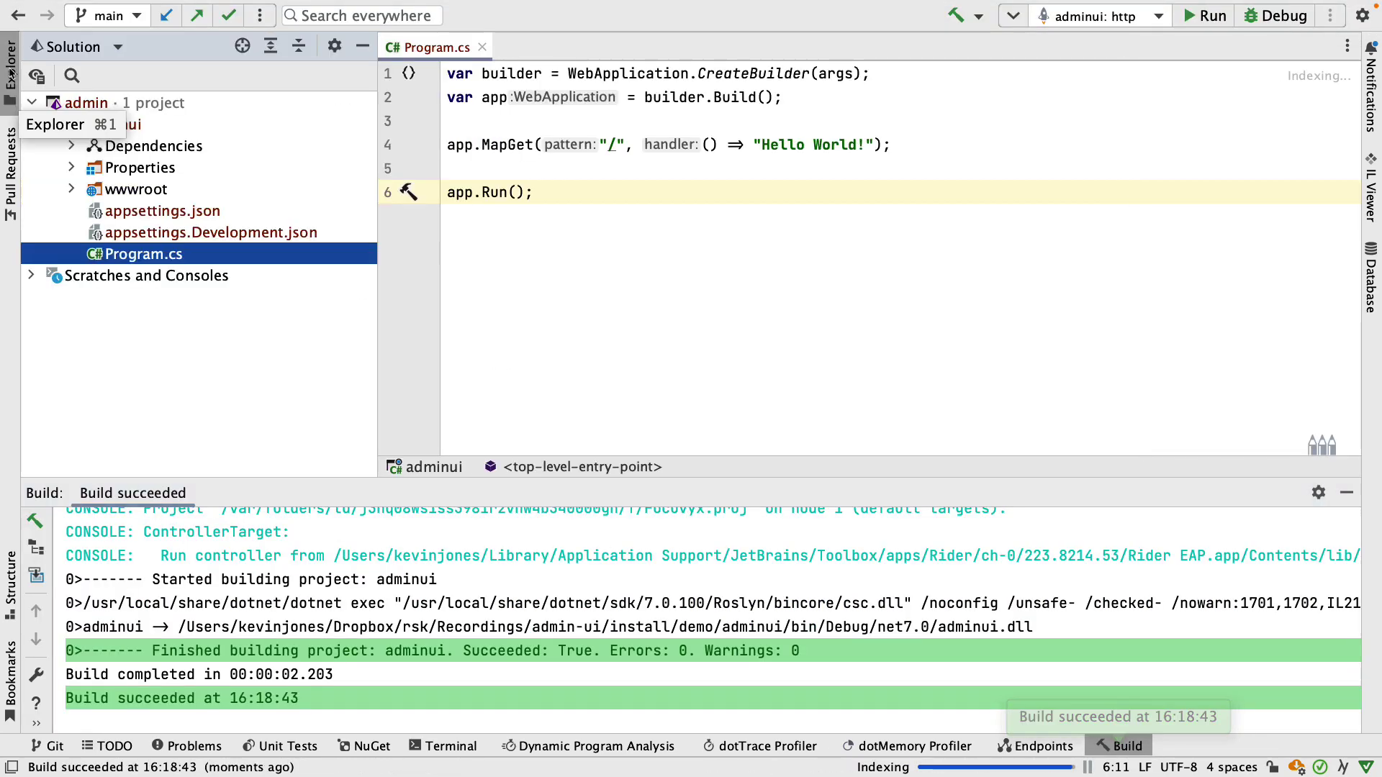
left_click(164, 194)
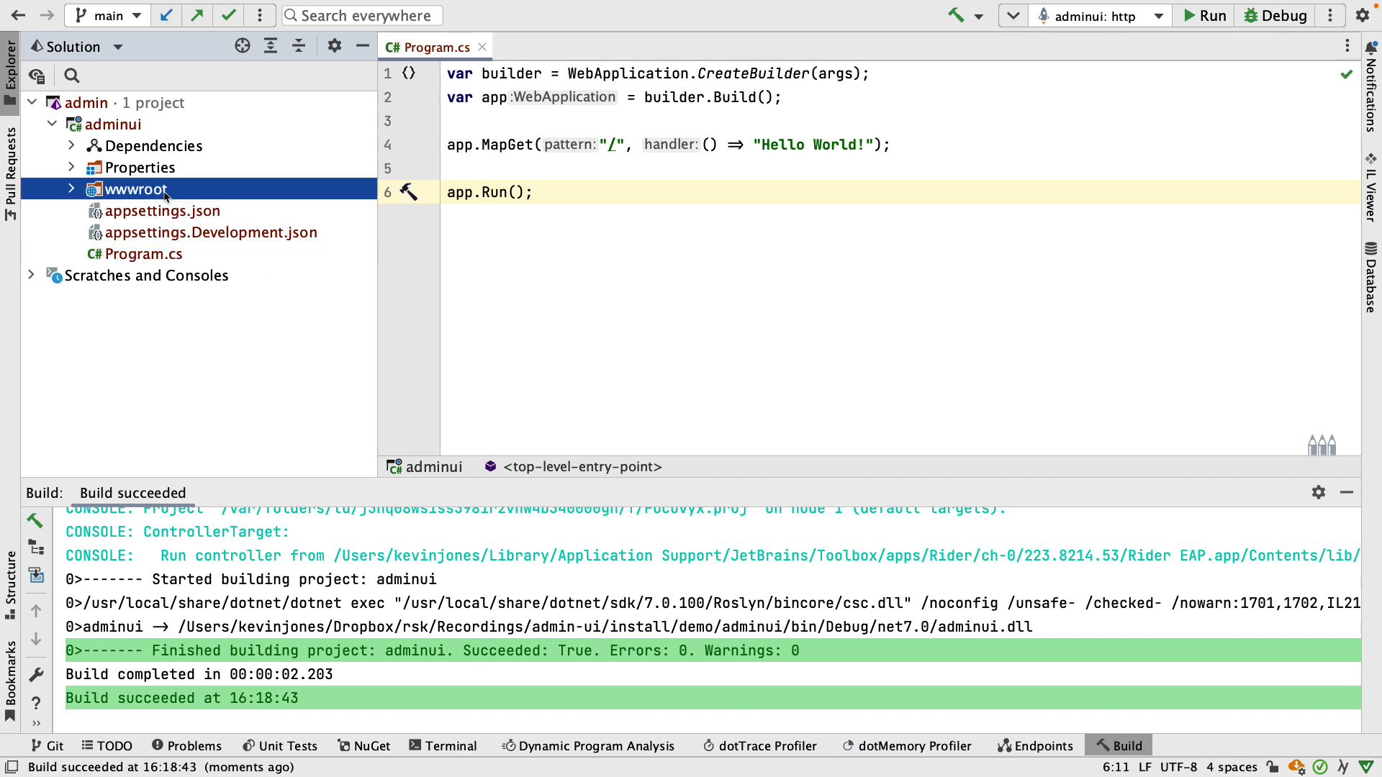
double_click(164, 194)
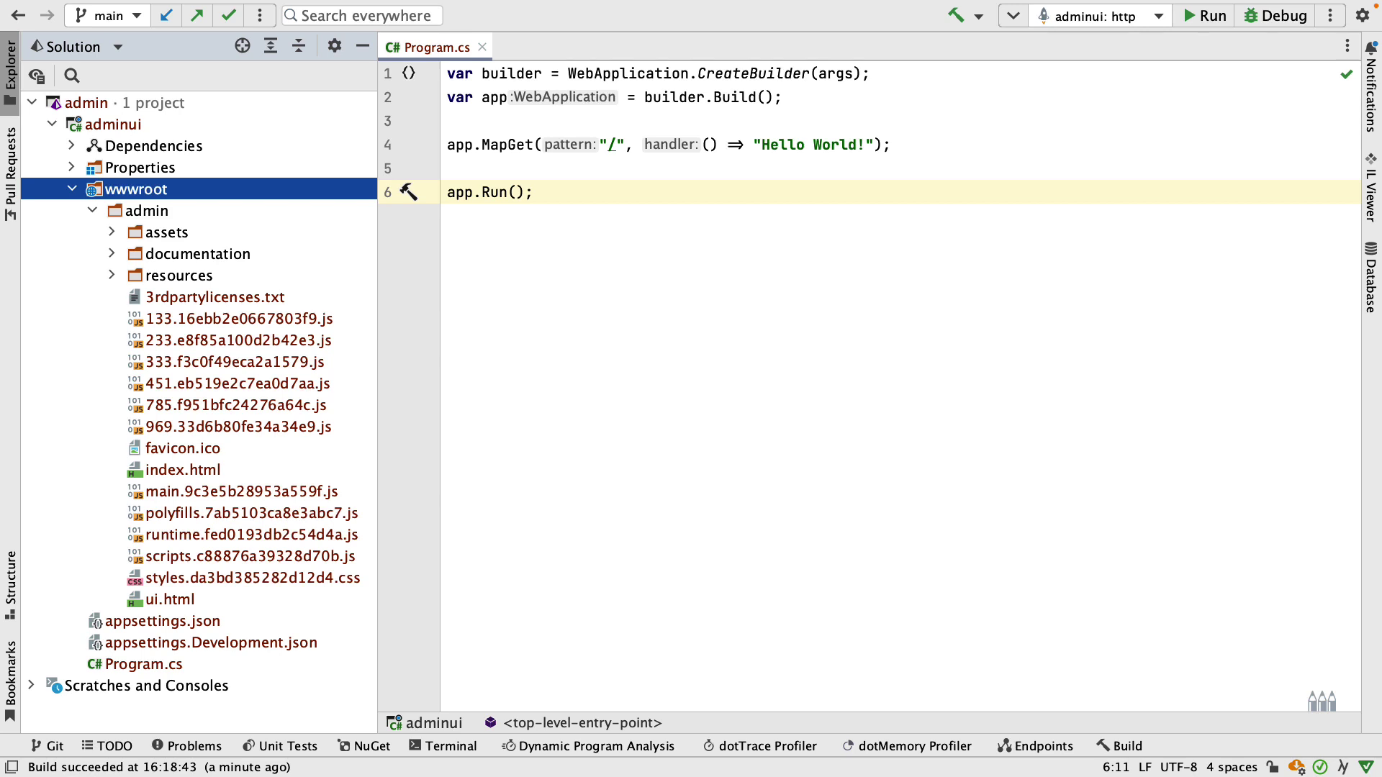
key("Escape")
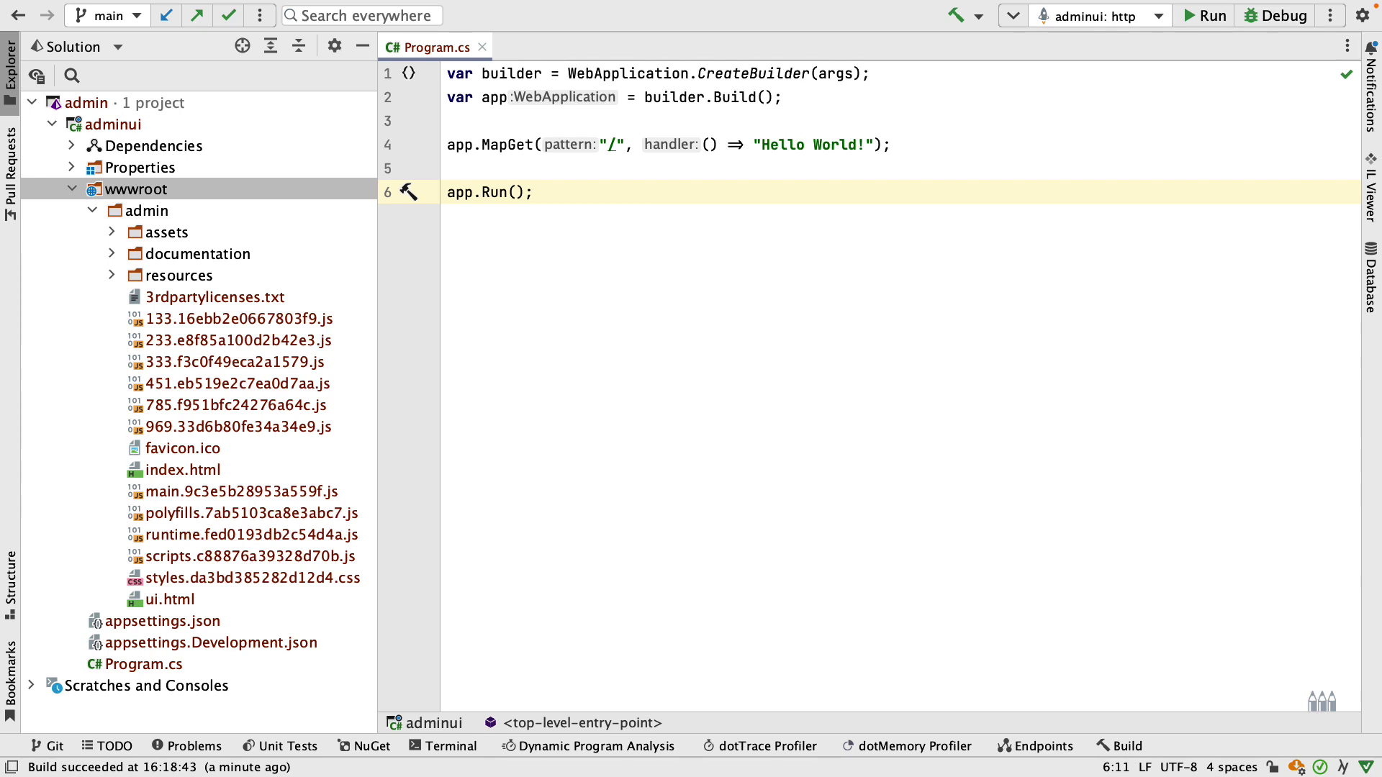
Delete the Hello World MapGet line and open blank lines below the builder line
key("super+1")
left_click(599, 76)
key("Return")
key("Down")
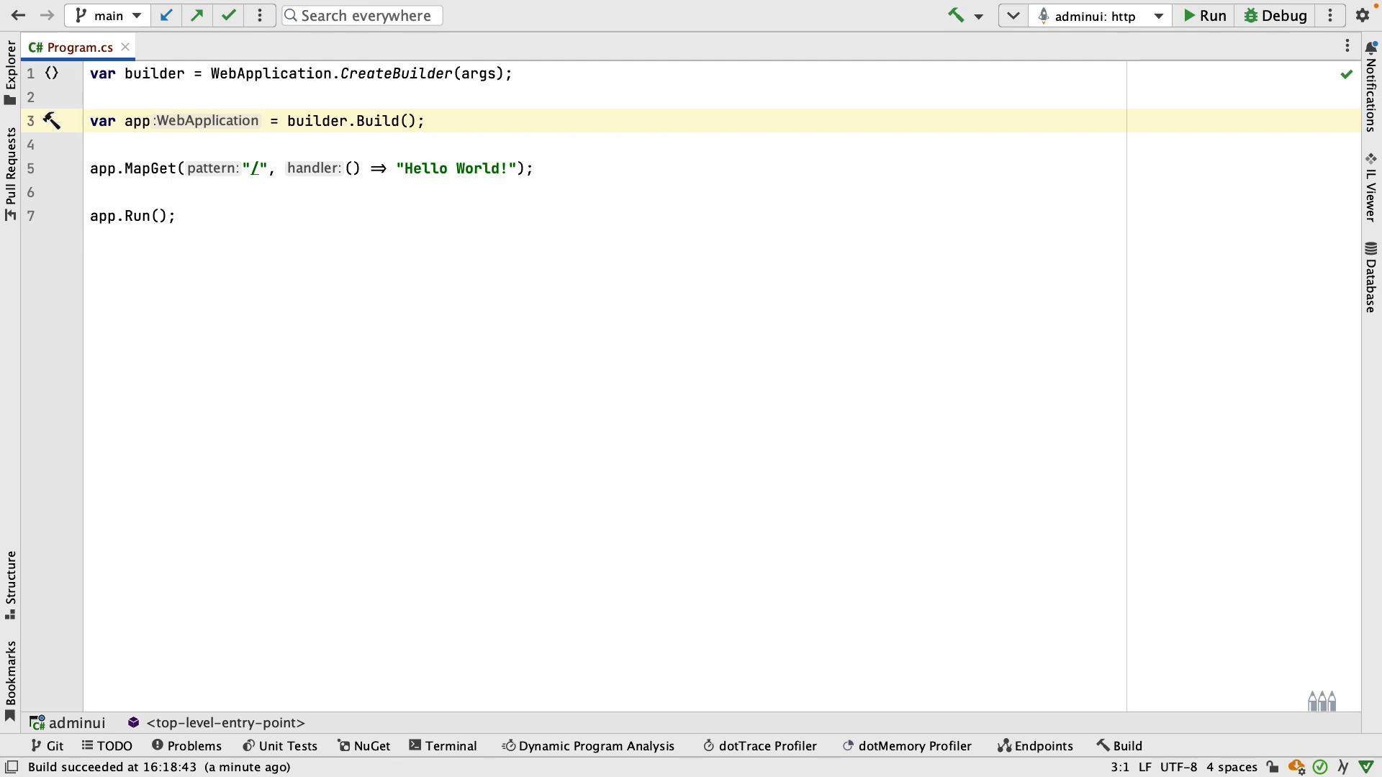
key("Down")
key("Down")
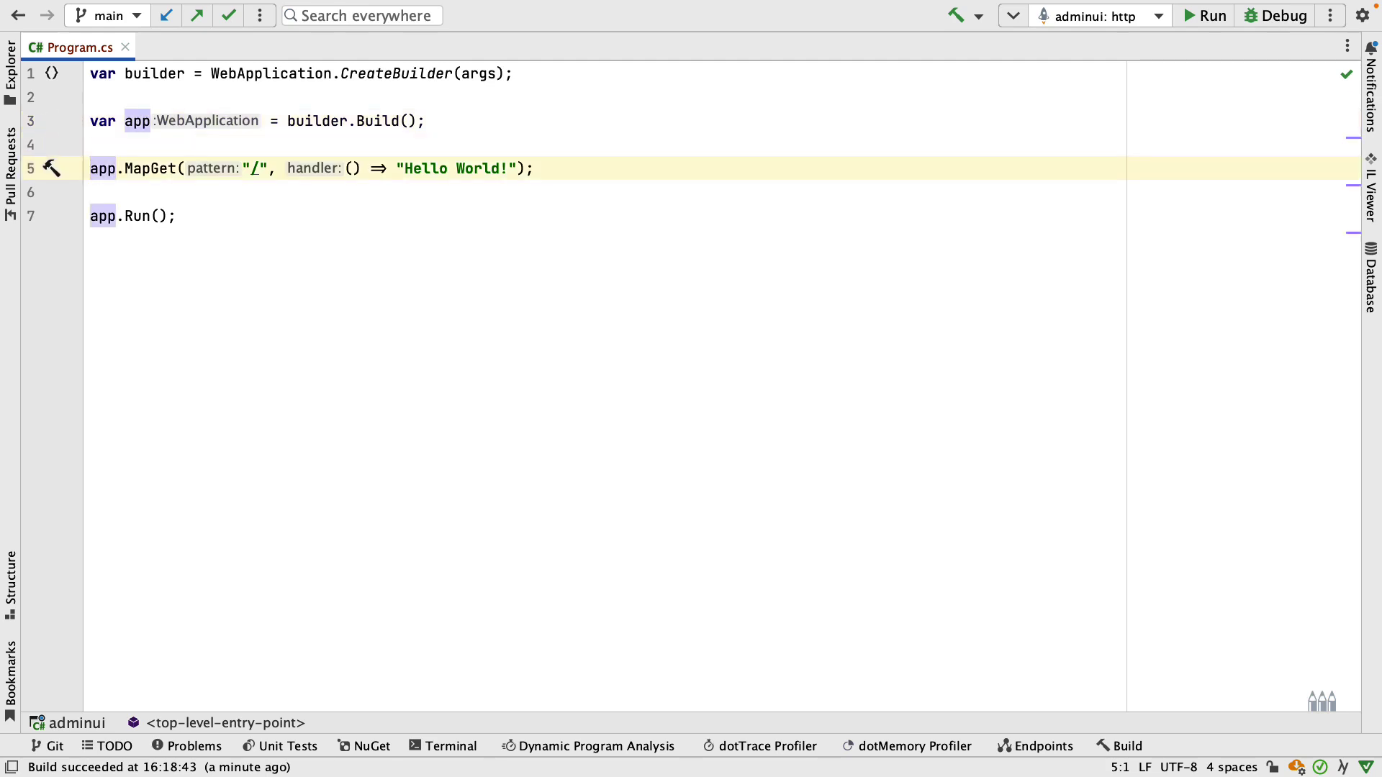
key("shift+Down")
key("shift+Down")
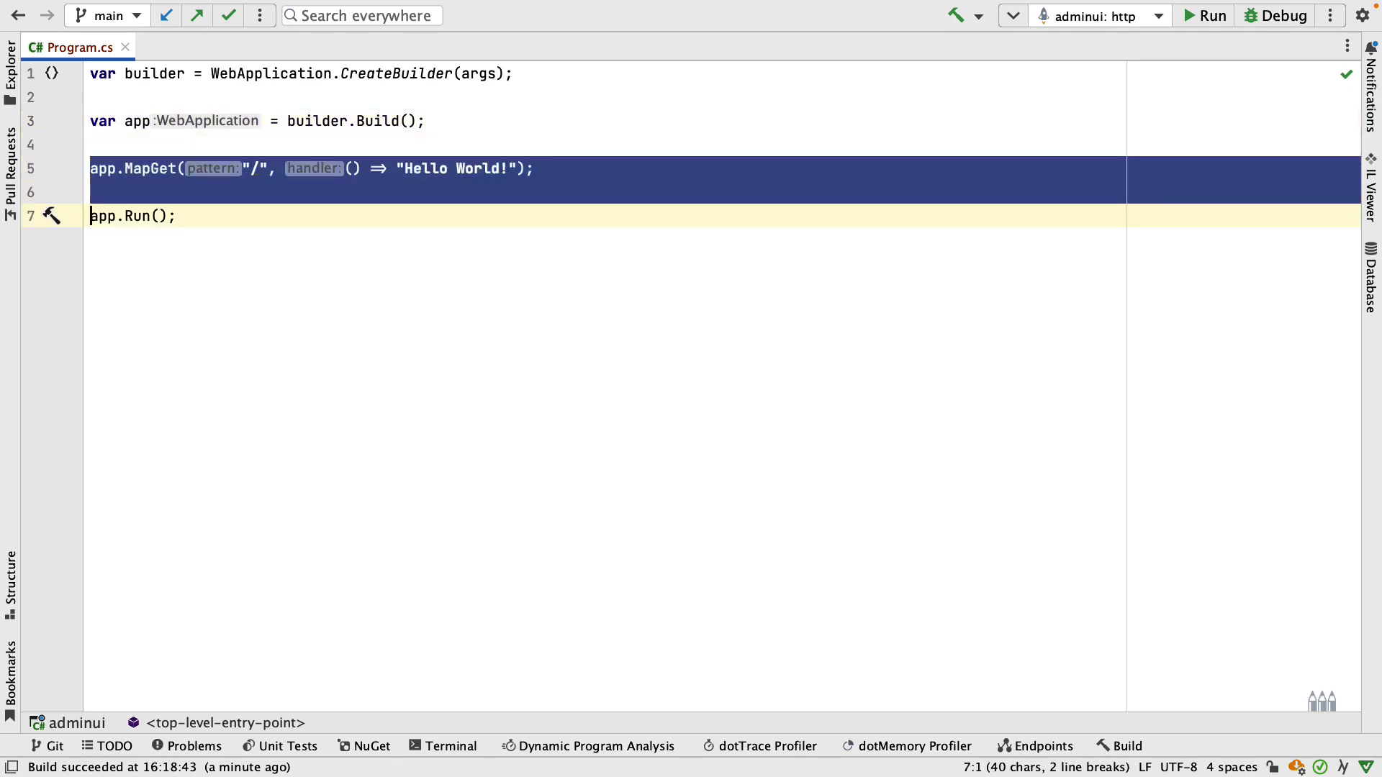
key("BackSpace")
key("Up")
key("Up")
key("Up")
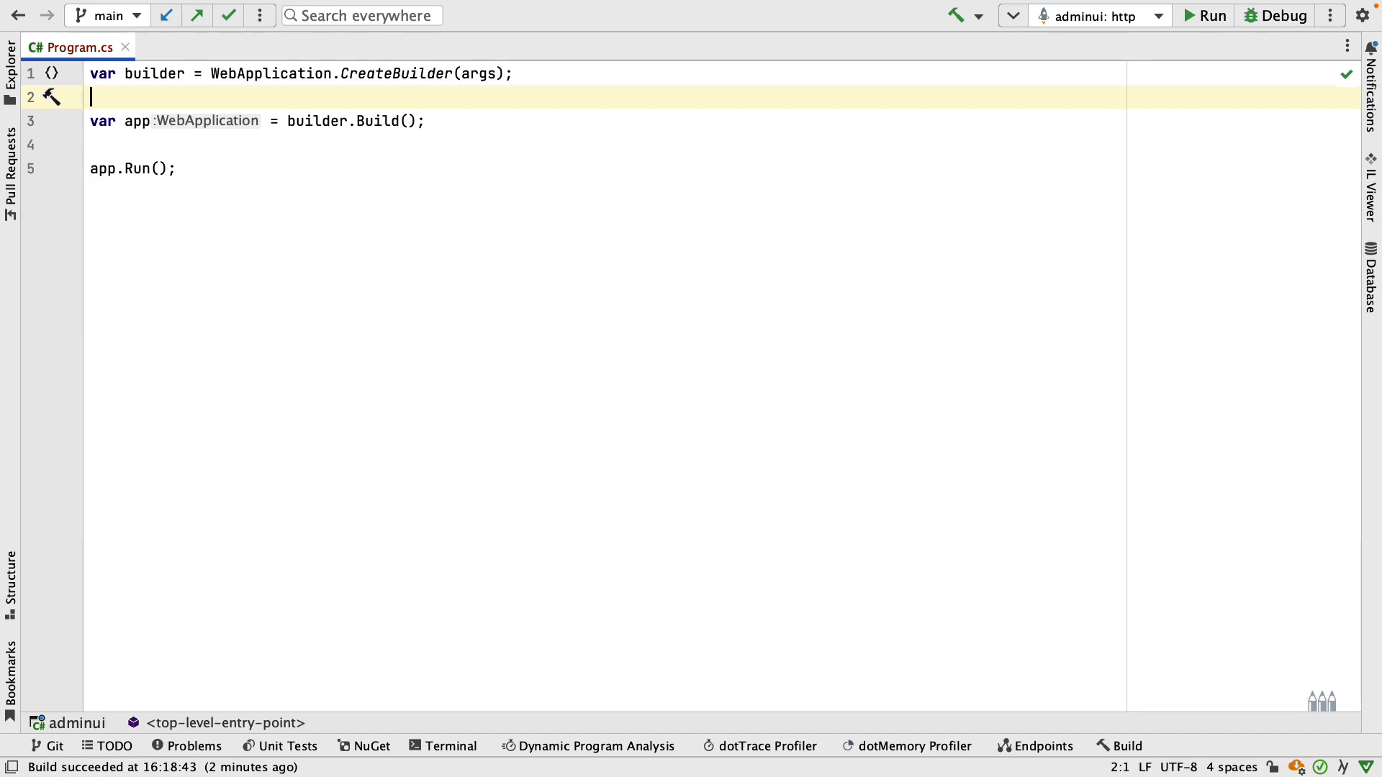
key("Return")
key("Up")
key("Return")
type("bui")
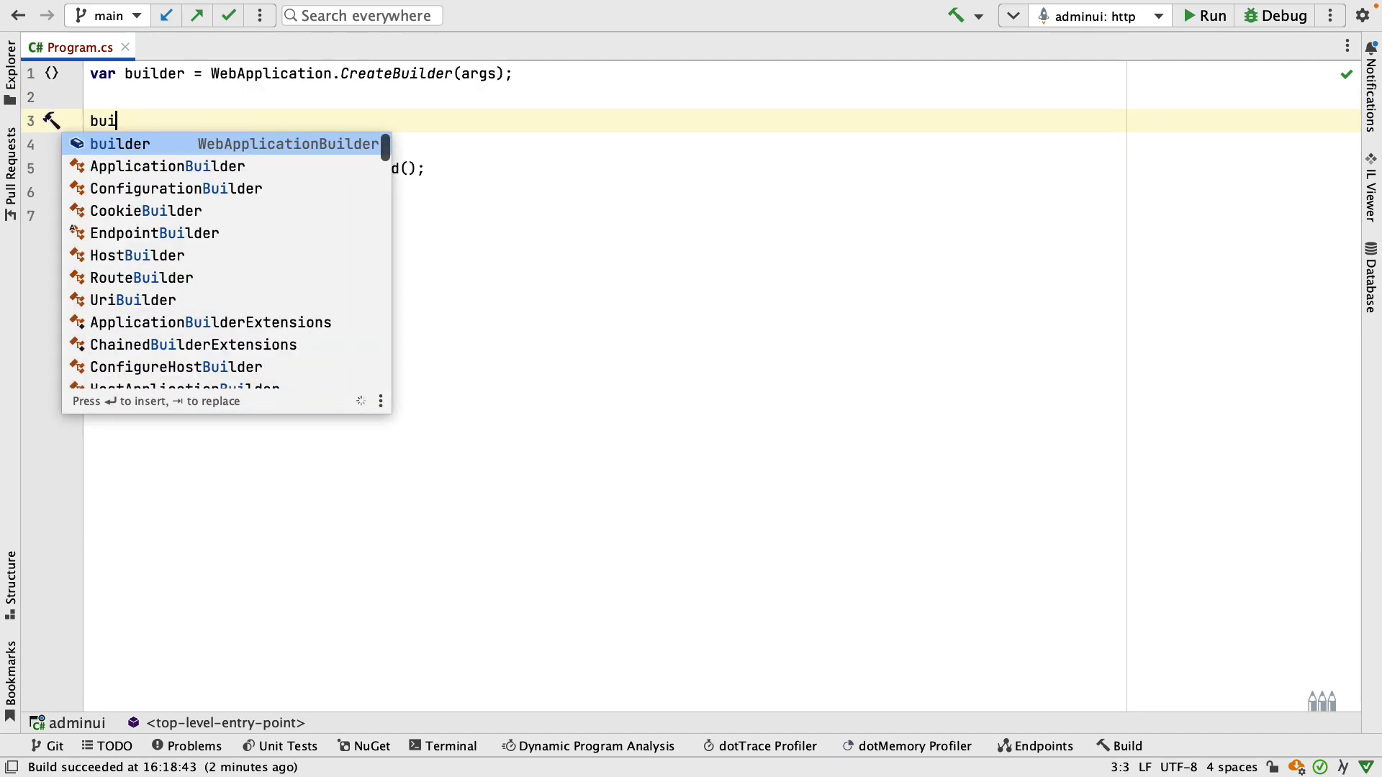
type("lder.")
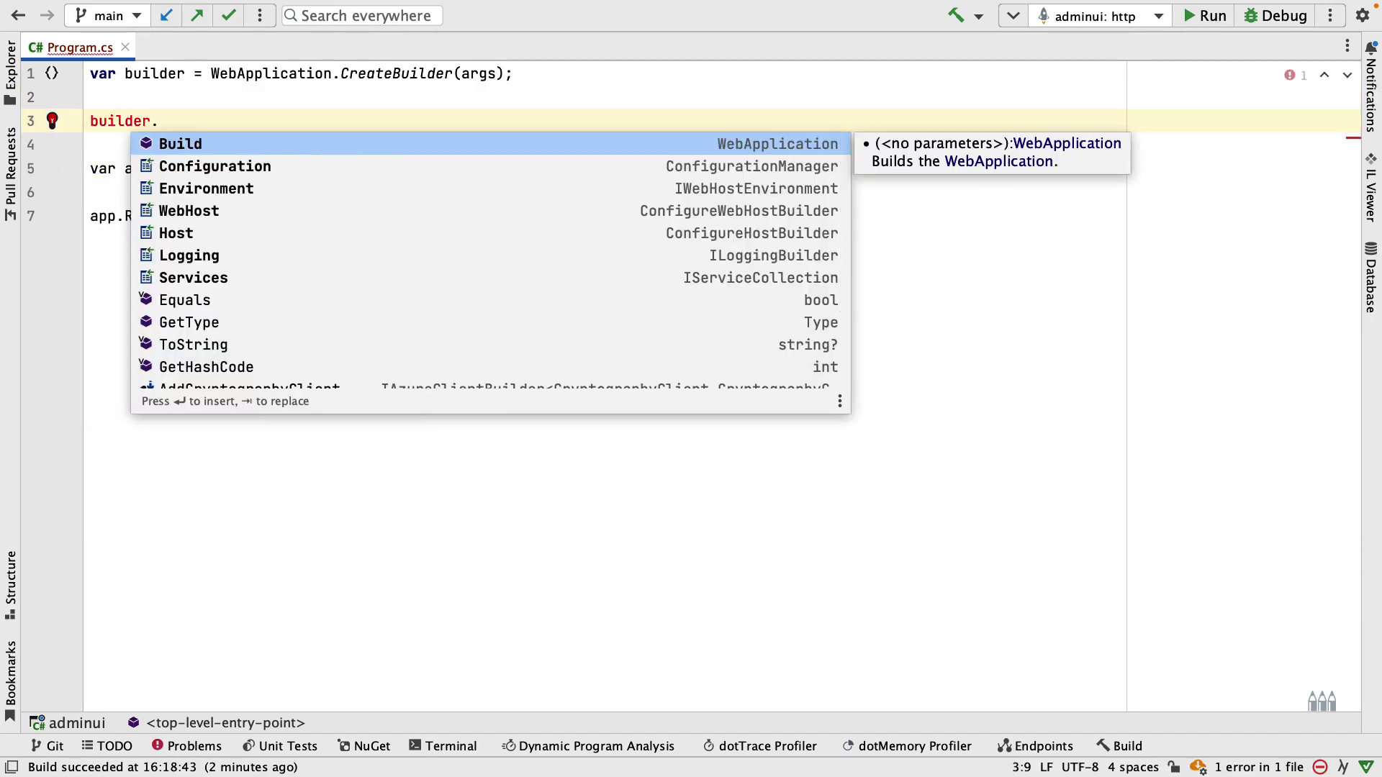
type("Ser")
Add builder.Services.AddAdminUI with an options block setting IdentityType to DefaultIdentity
key("Return")
type(".")
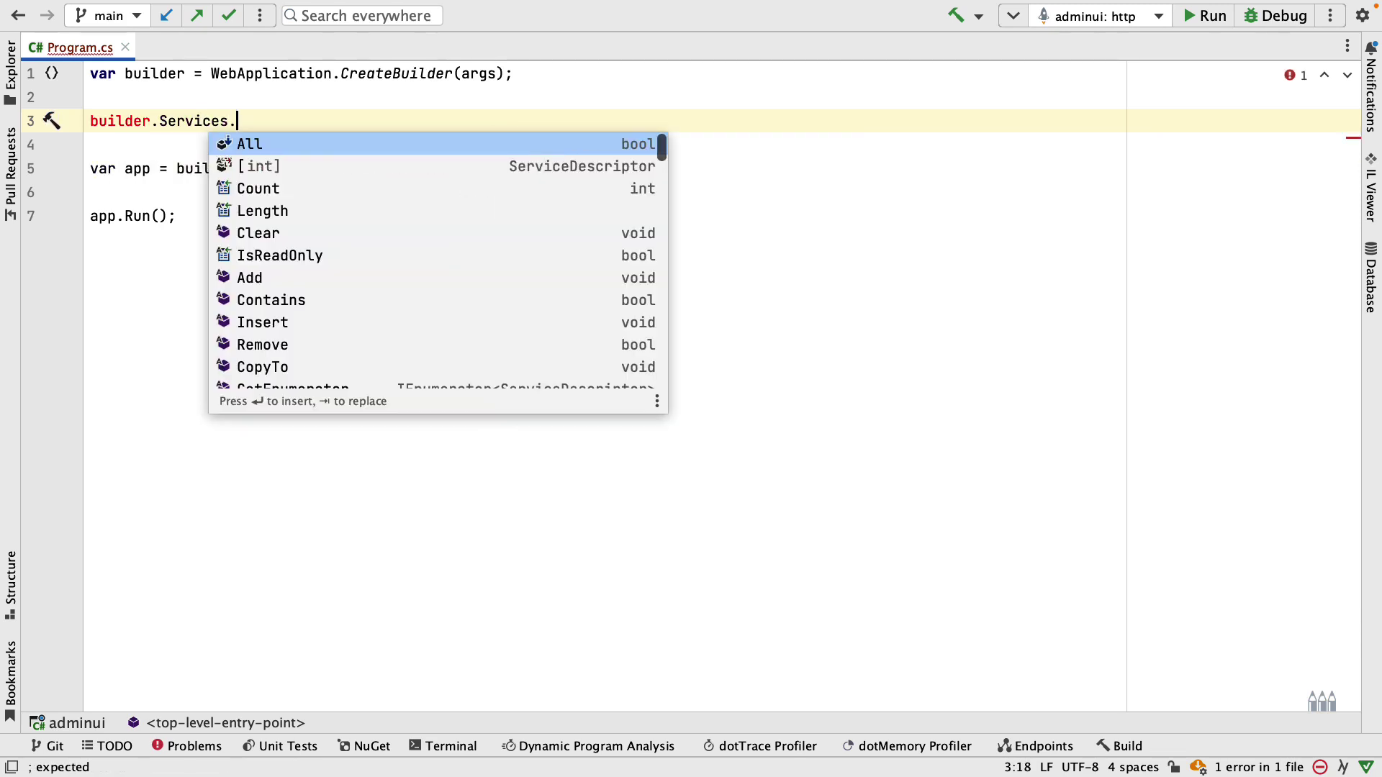
type("Add")
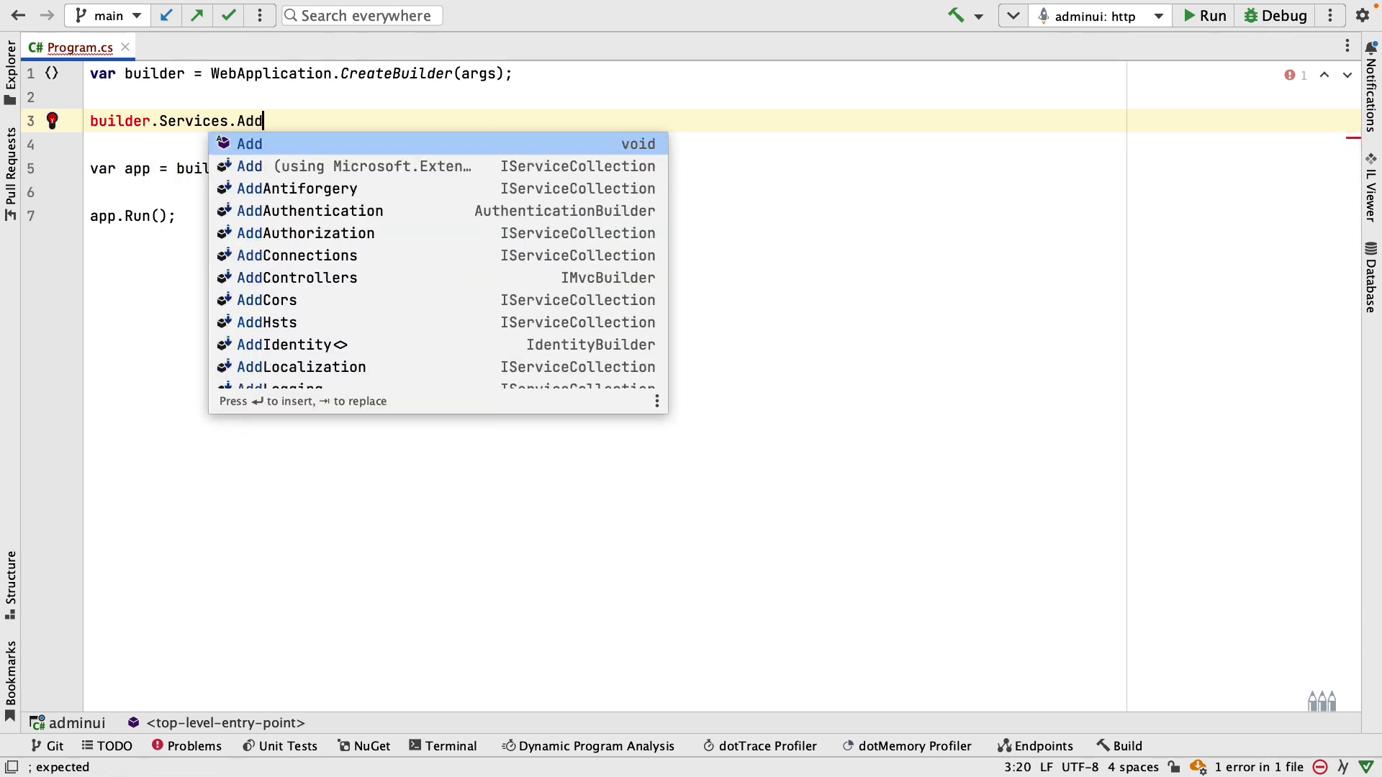
type("A")
key("Return")
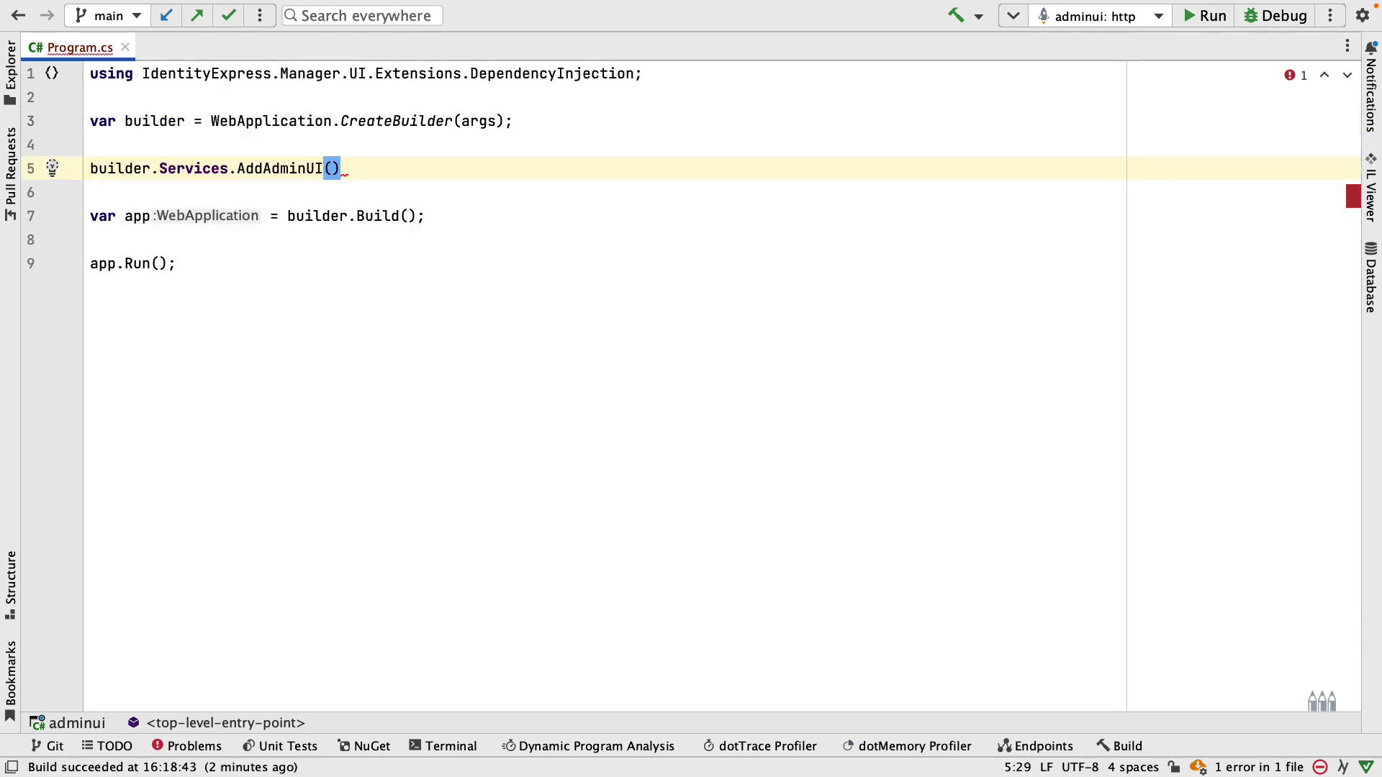
type("options =")
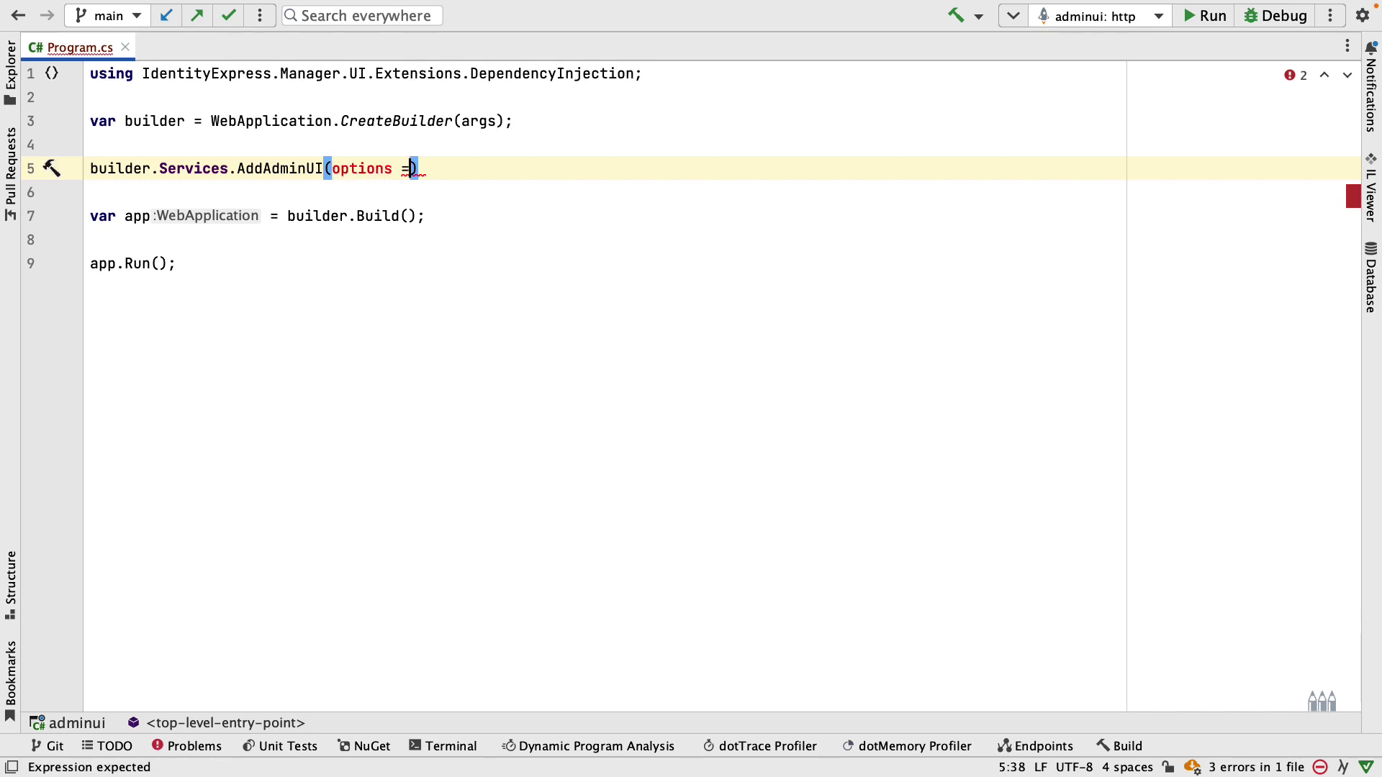
type("> { }")
key("End")
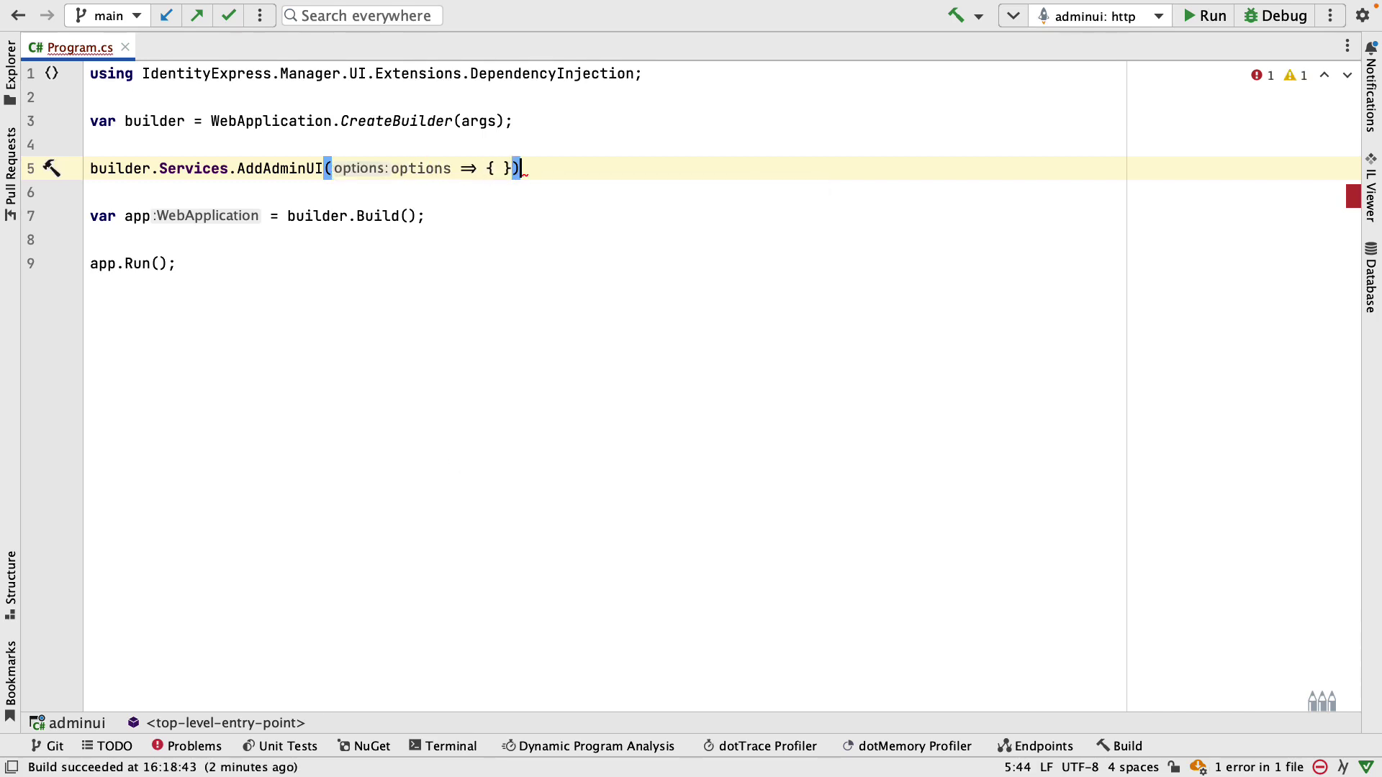
key("ctrl+shift+Return")
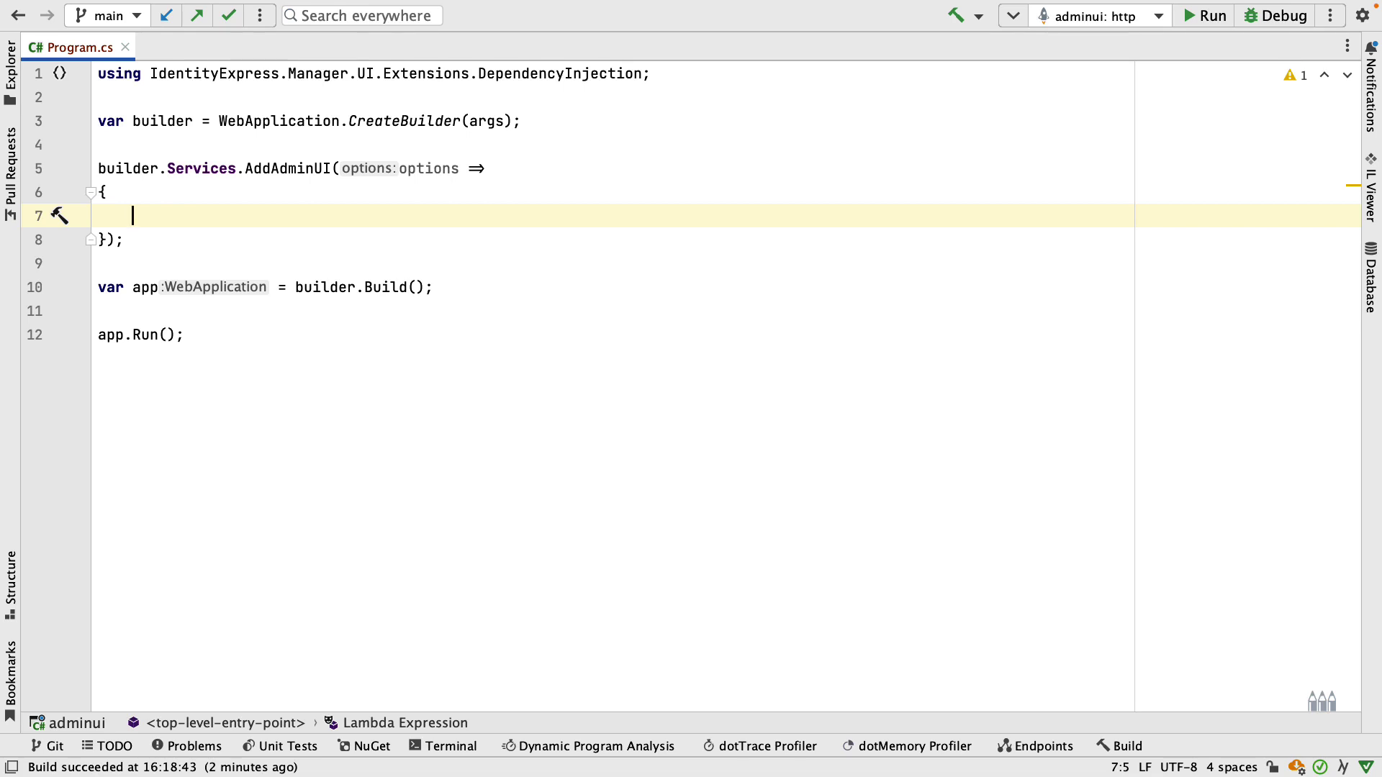
type("option")
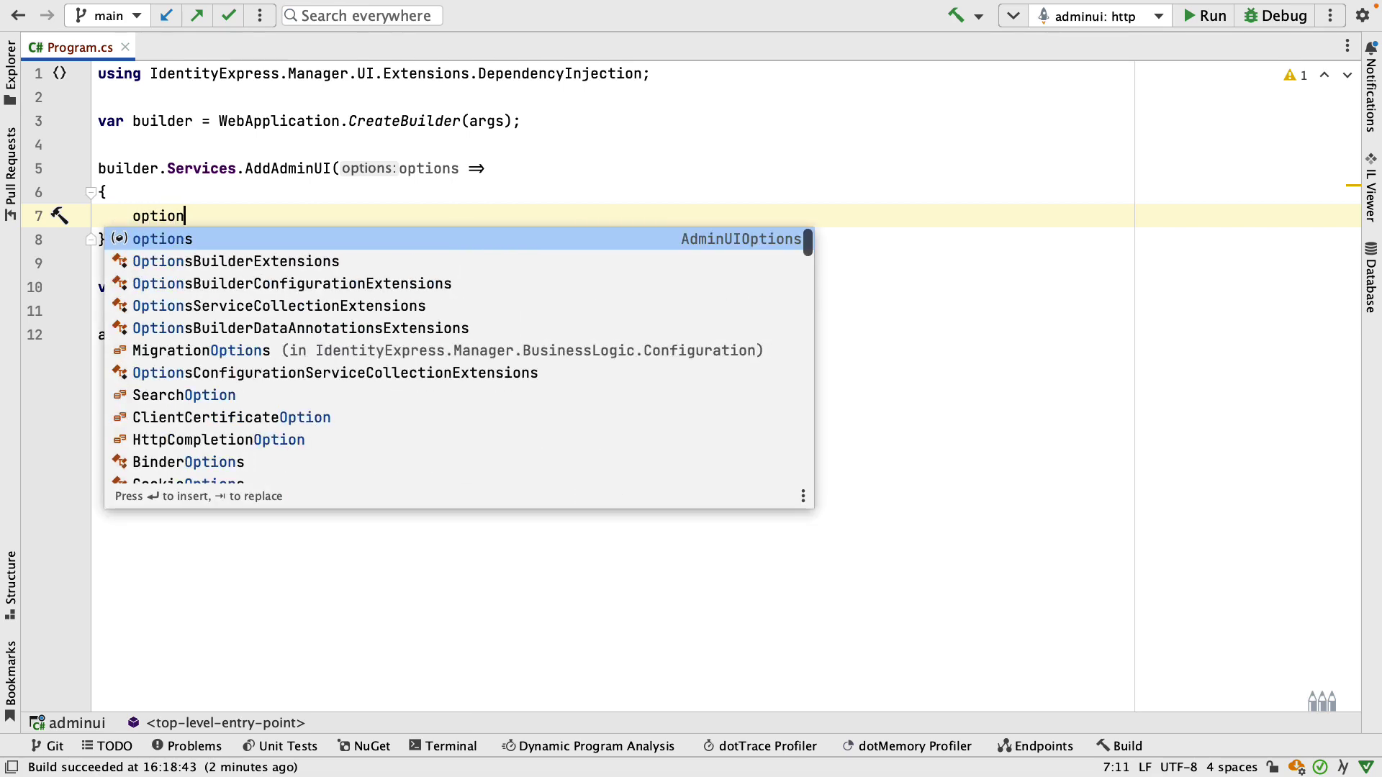
type("s.IdentityType =")
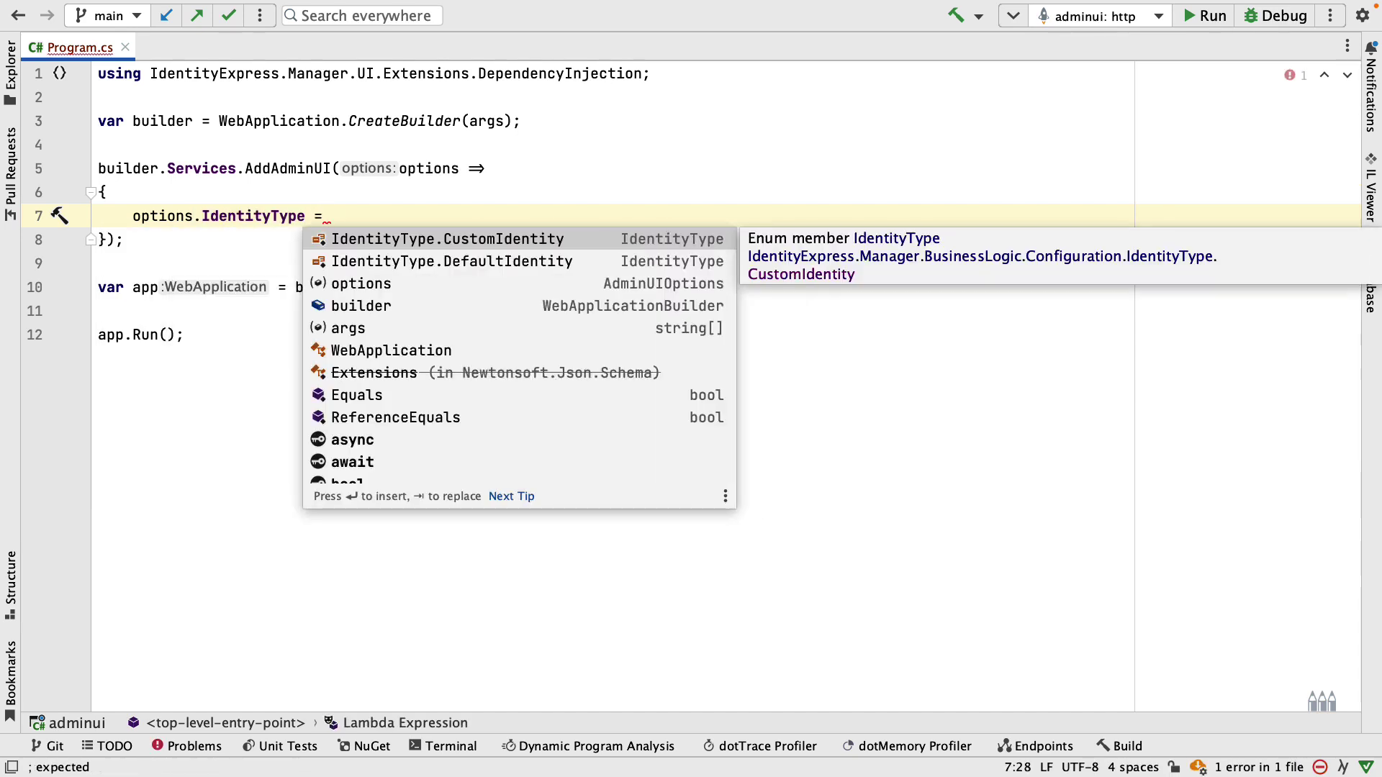
key("Down")
key("Return")
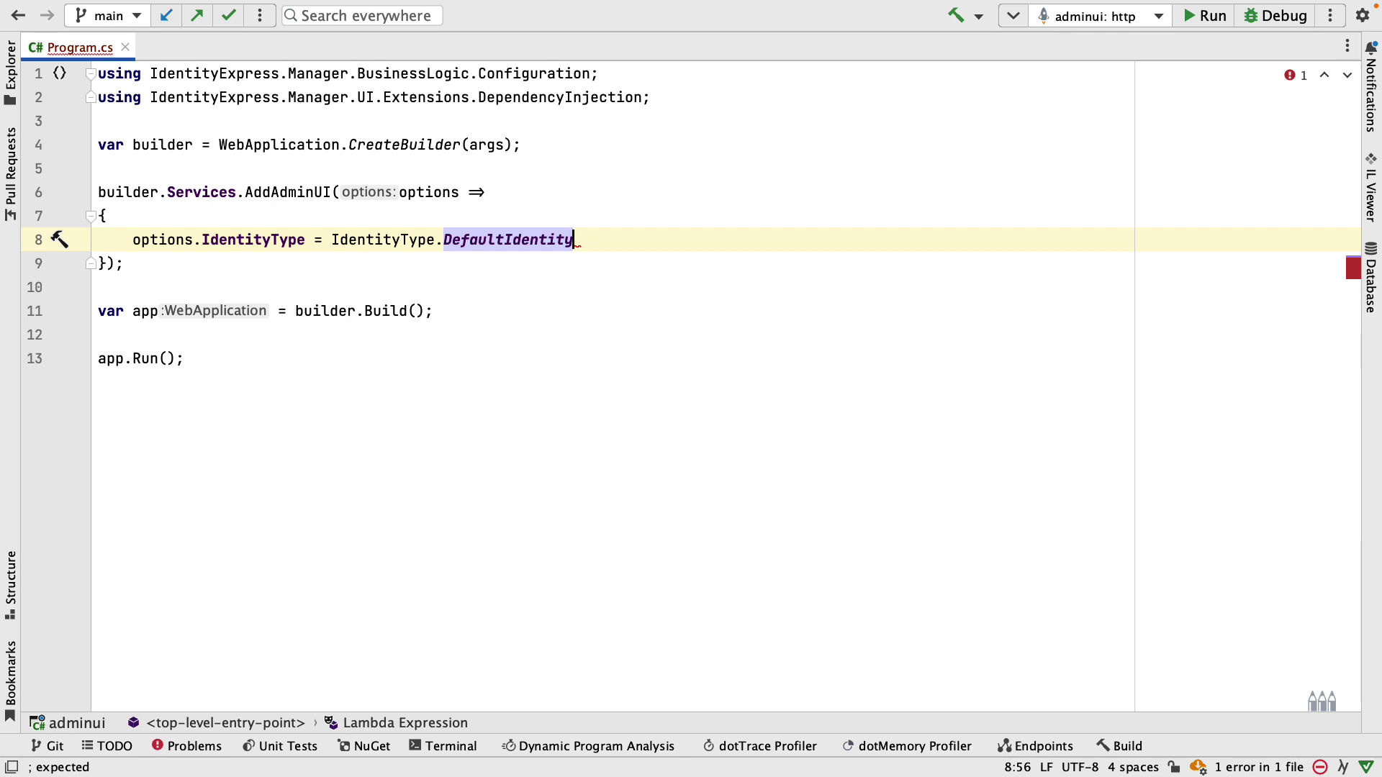
type(";")
key("Return")
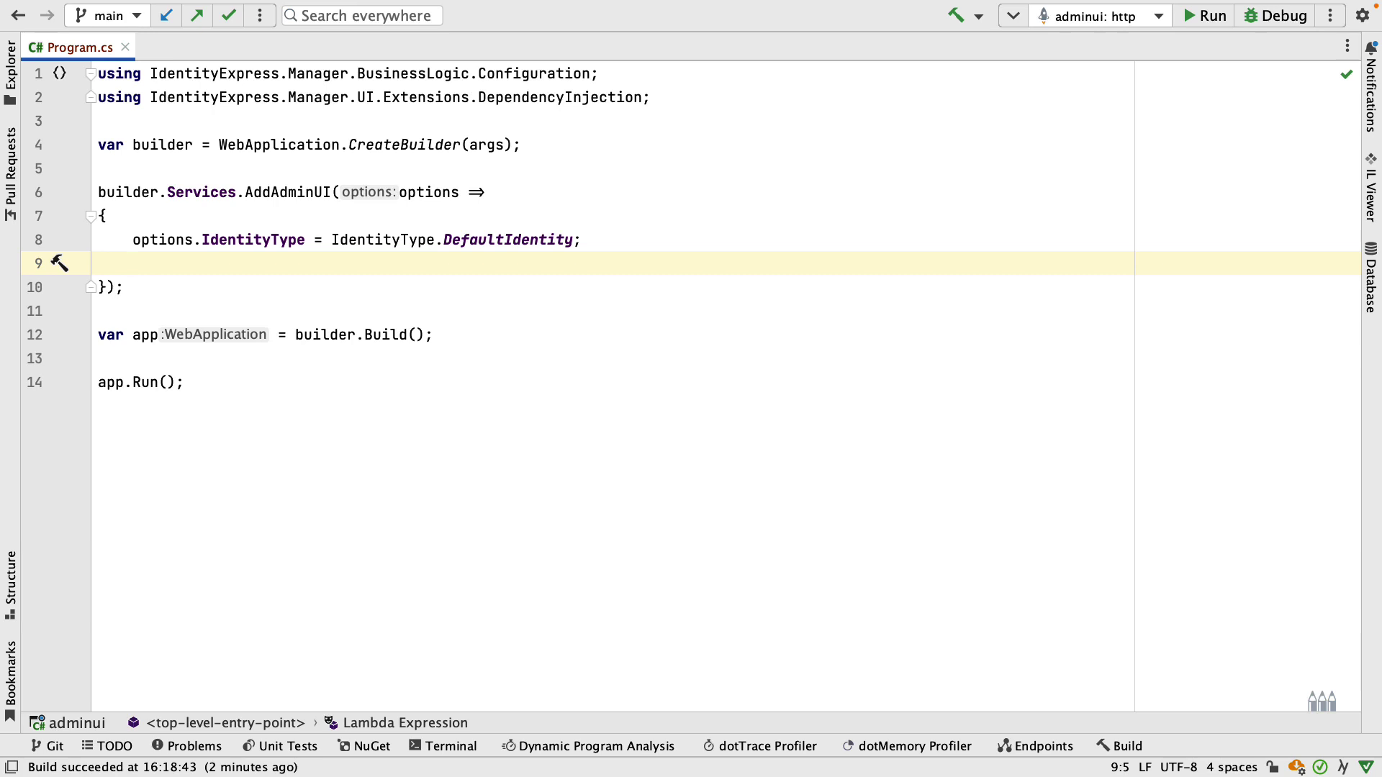
type("op")
Add options.MigrationOptions = MigrationOptions.All to the AddAdminUI options block
key("Return")
type(".")
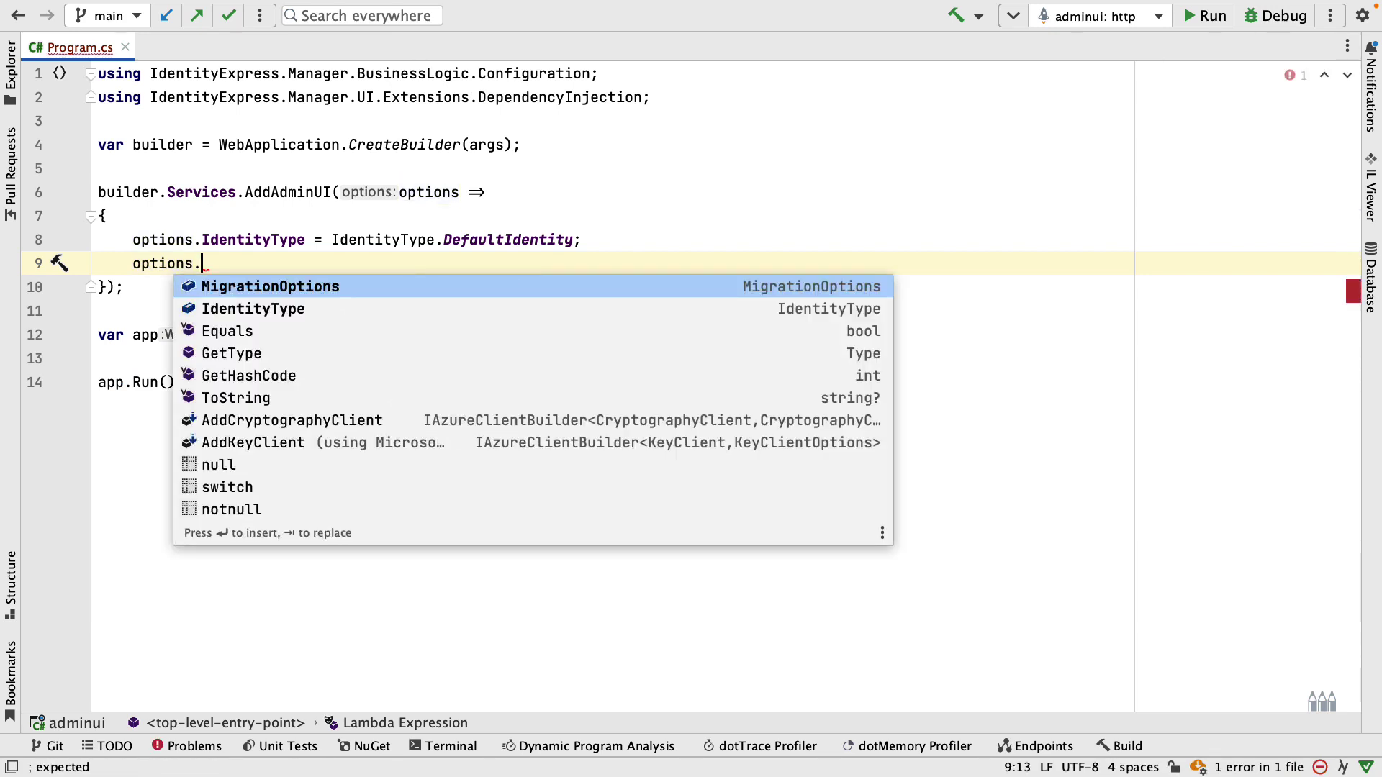
key("Return")
type("= ")
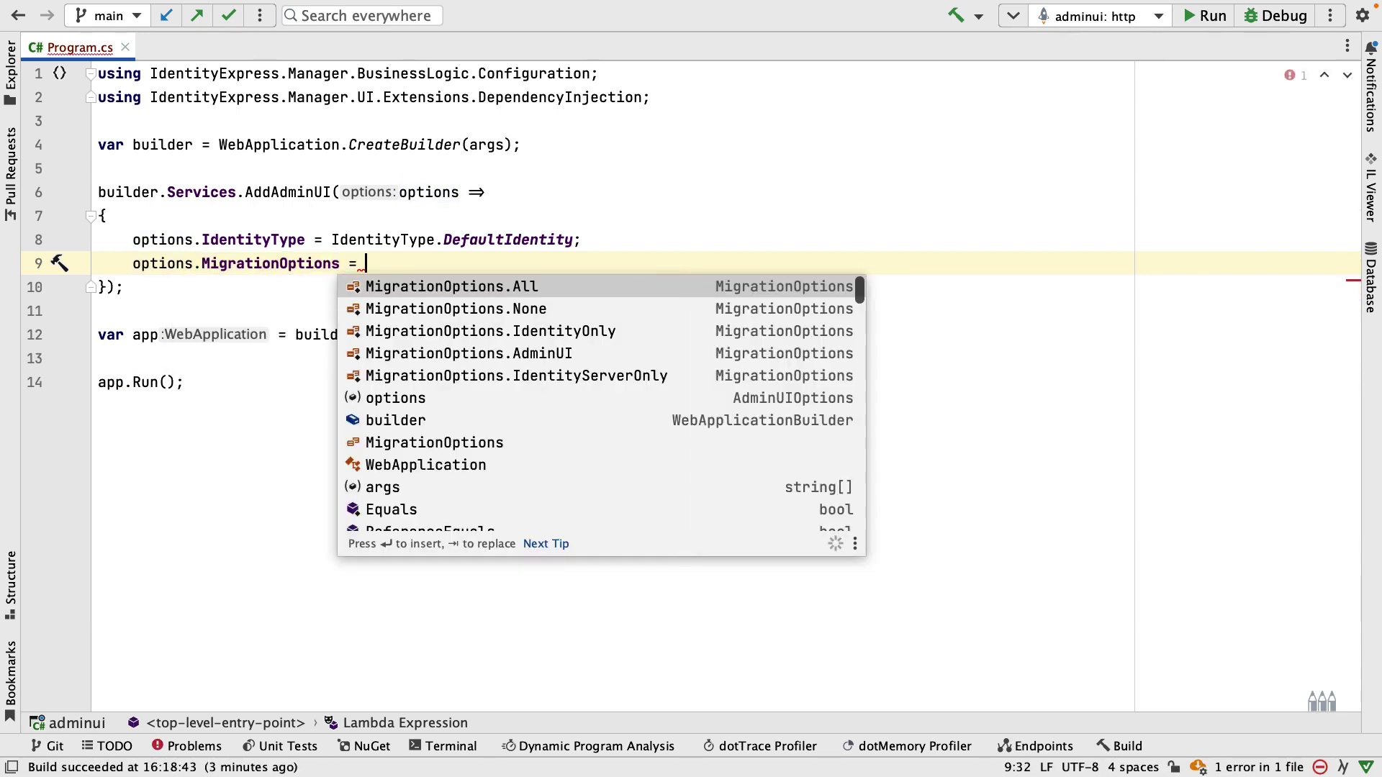
type("M")
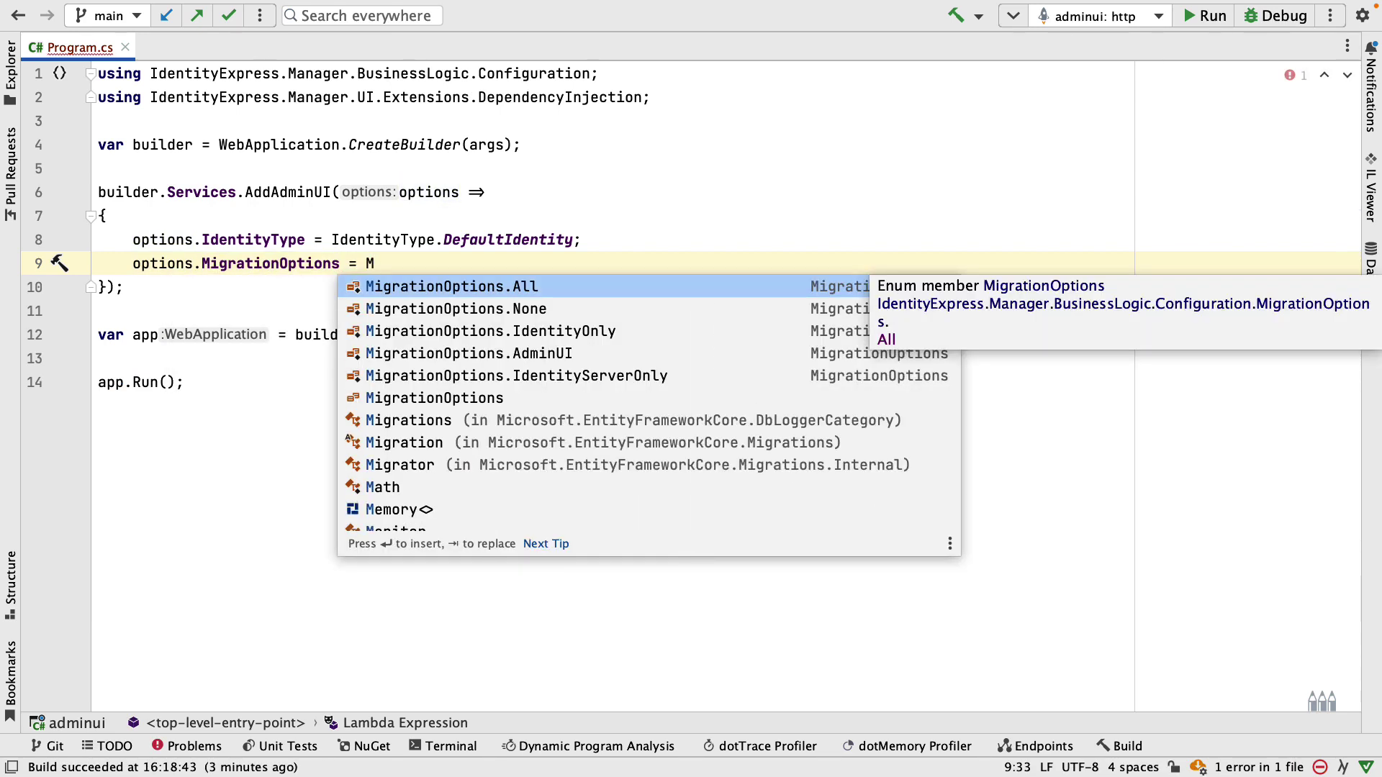
key("Return")
type(";")
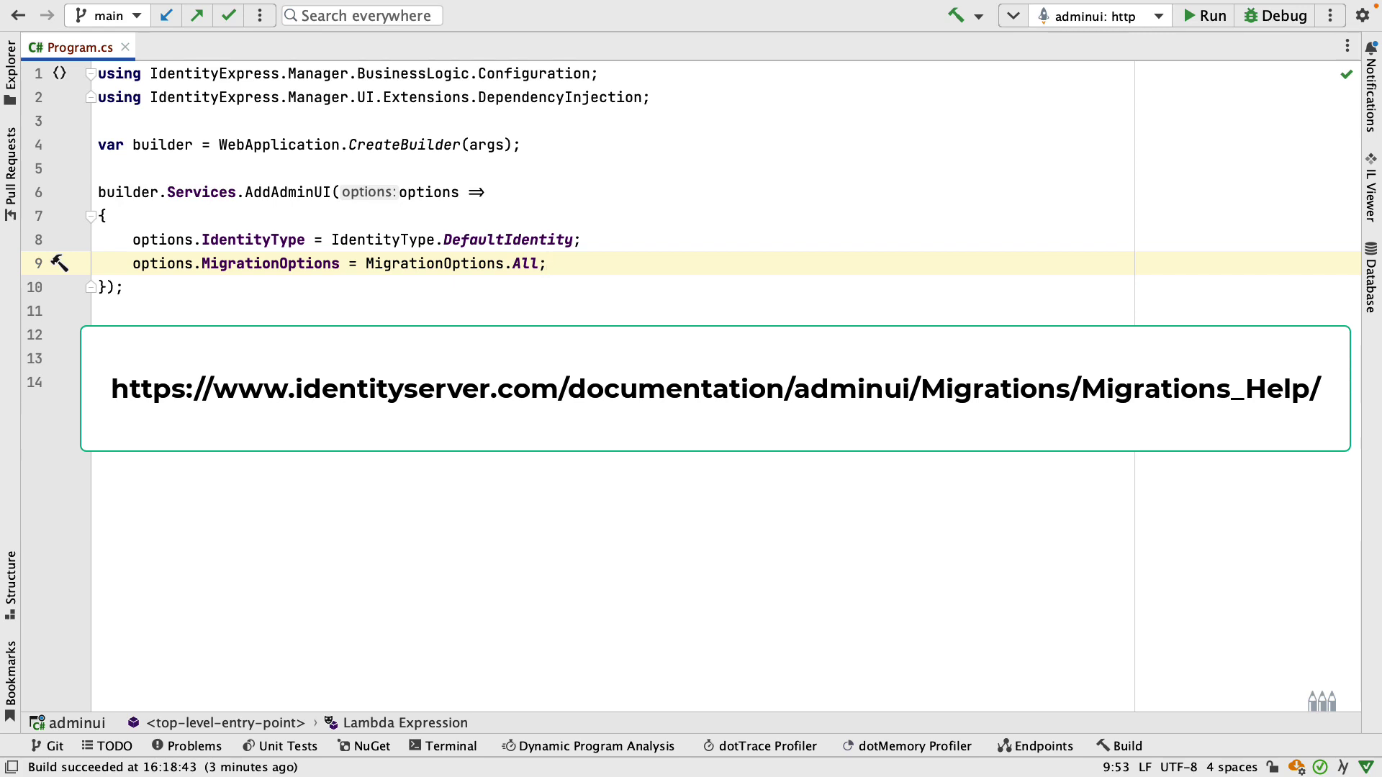
Insert app.UseAdminUI() on a new line after builder.Build(), before app.Run
key("Down")
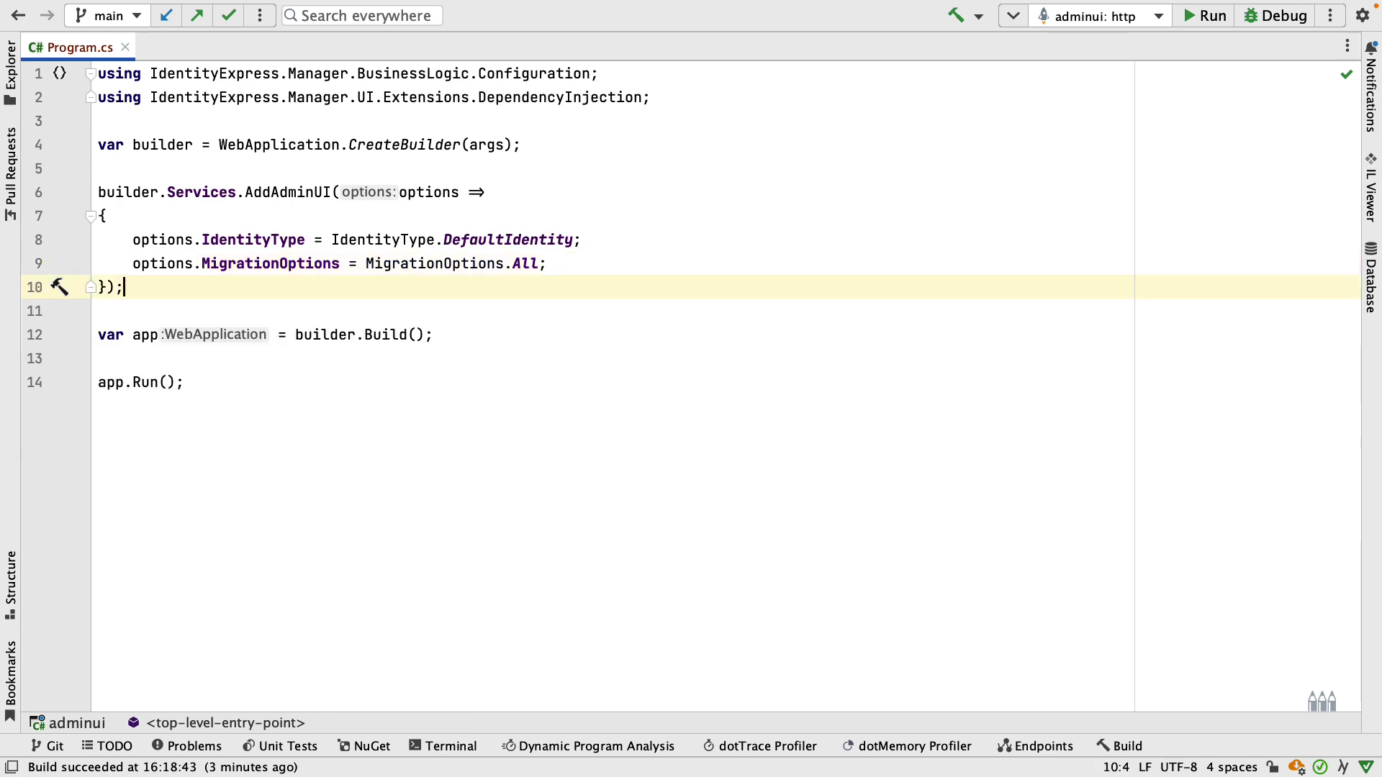
key("Down")
key("Down")
key("End")
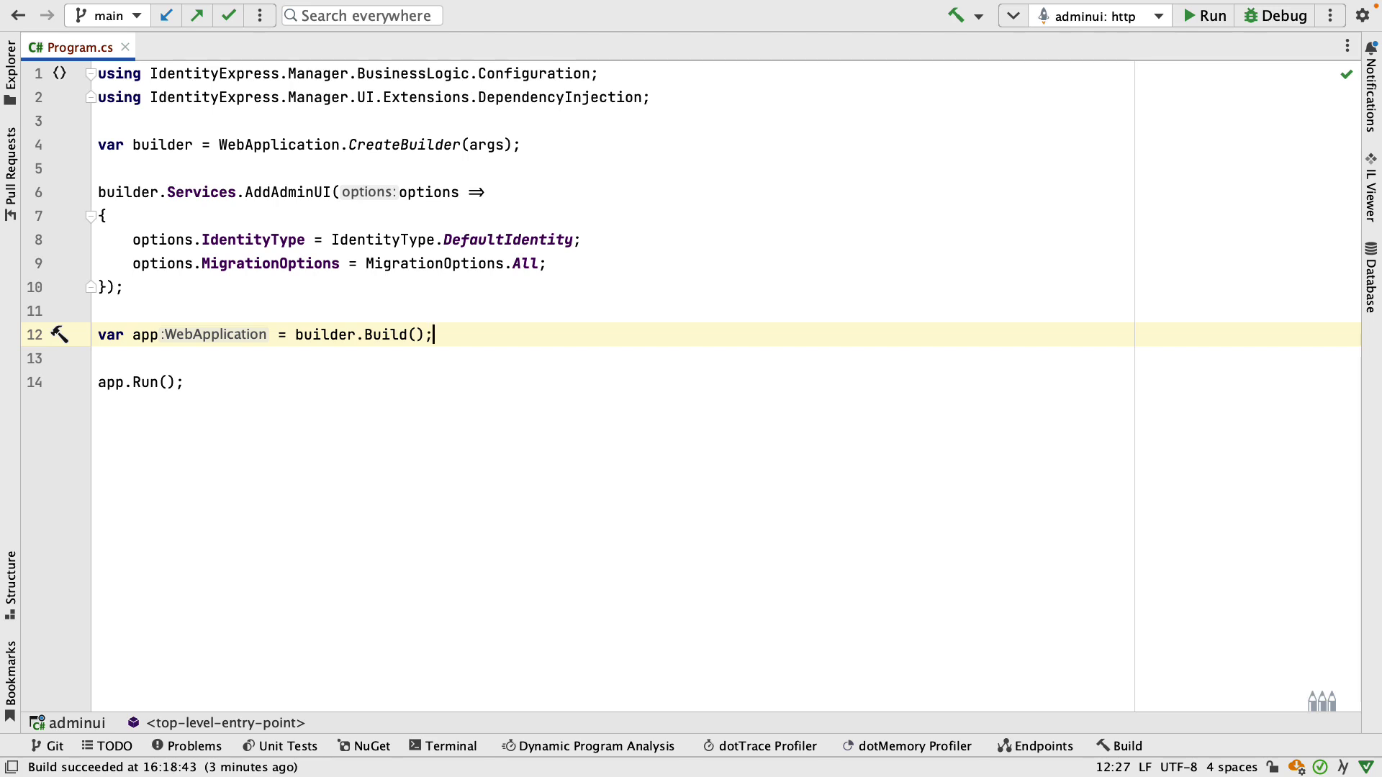
key("Return")
key("Return")
type("app.u")
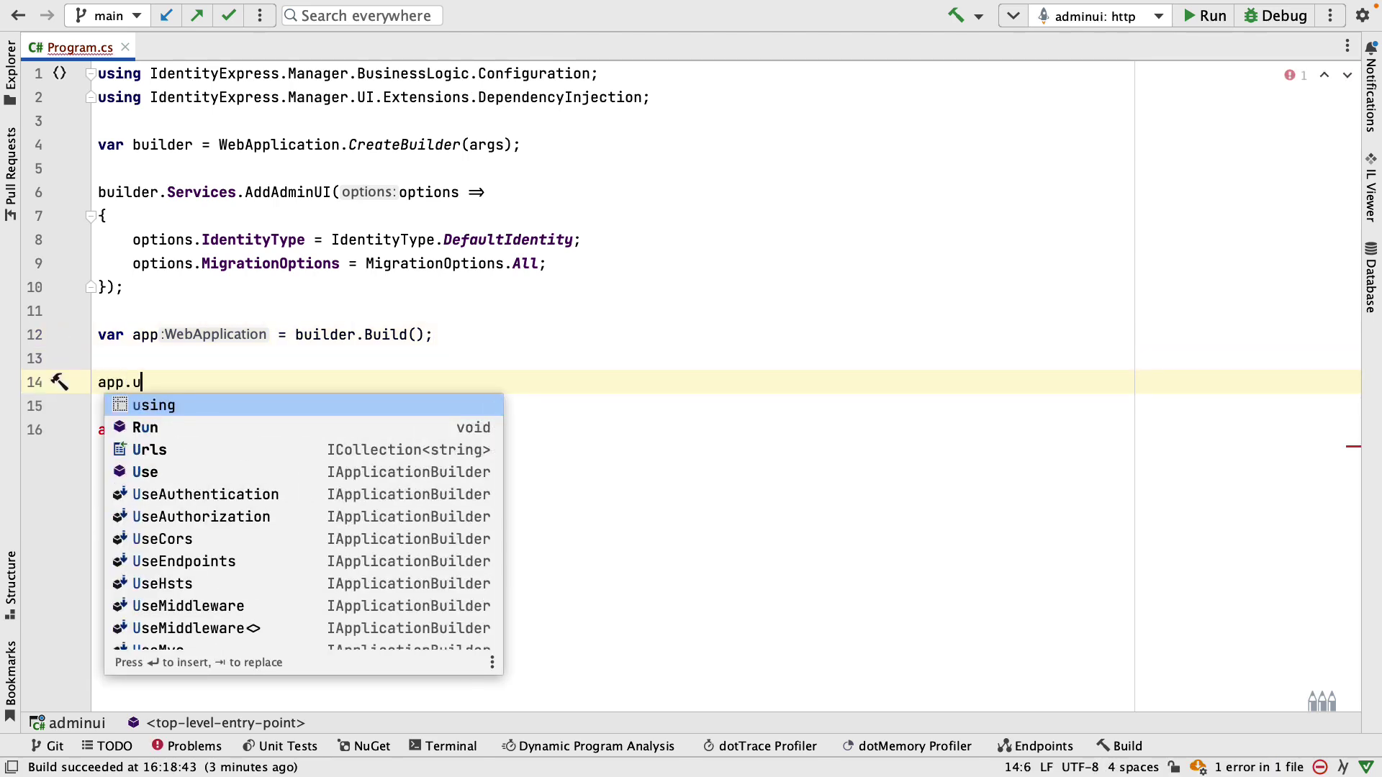
type("seAd")
key("Return")
type(";")
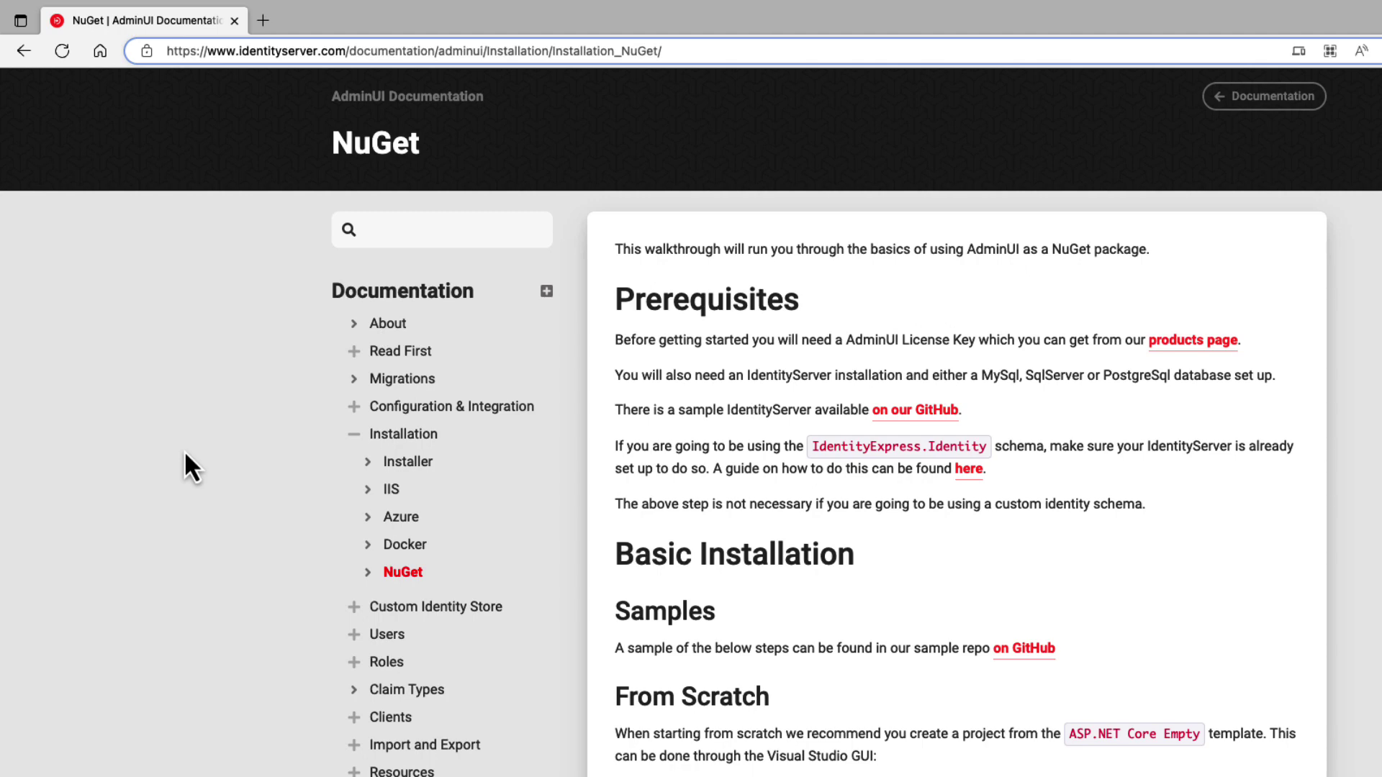
scroll(1005, 680, "down", 15)
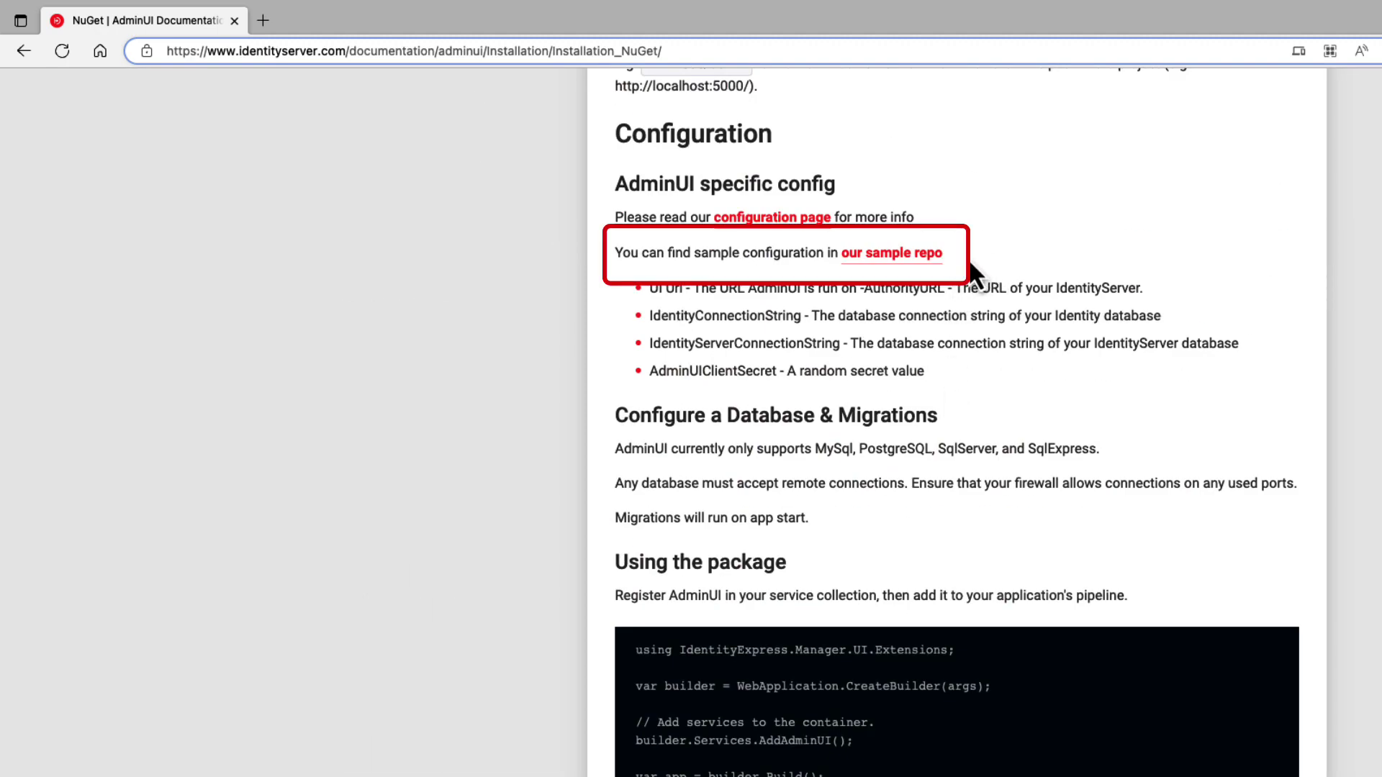
Open the sample repo's appsettings.json on GitHub and select lines 2–29
left_click(907, 254)
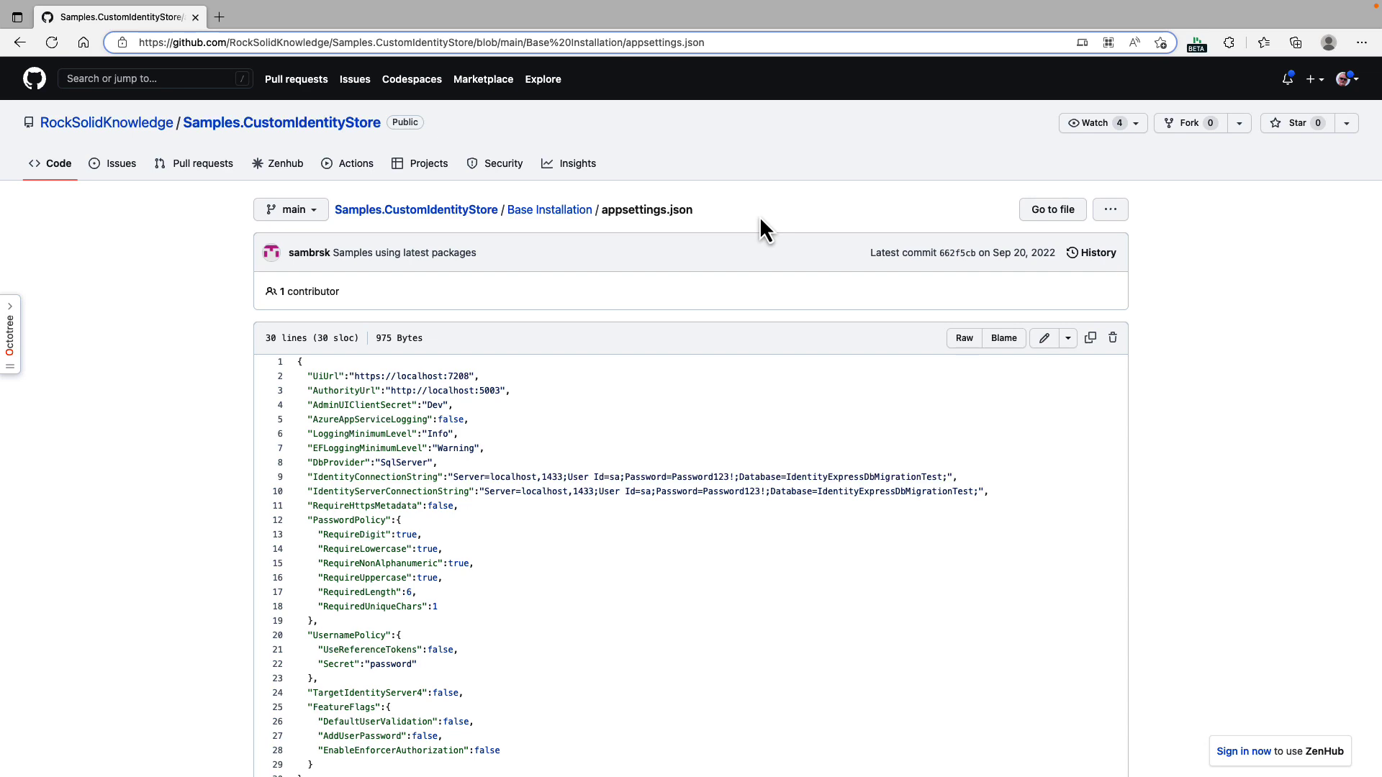
scroll(317, 686, "down", 1)
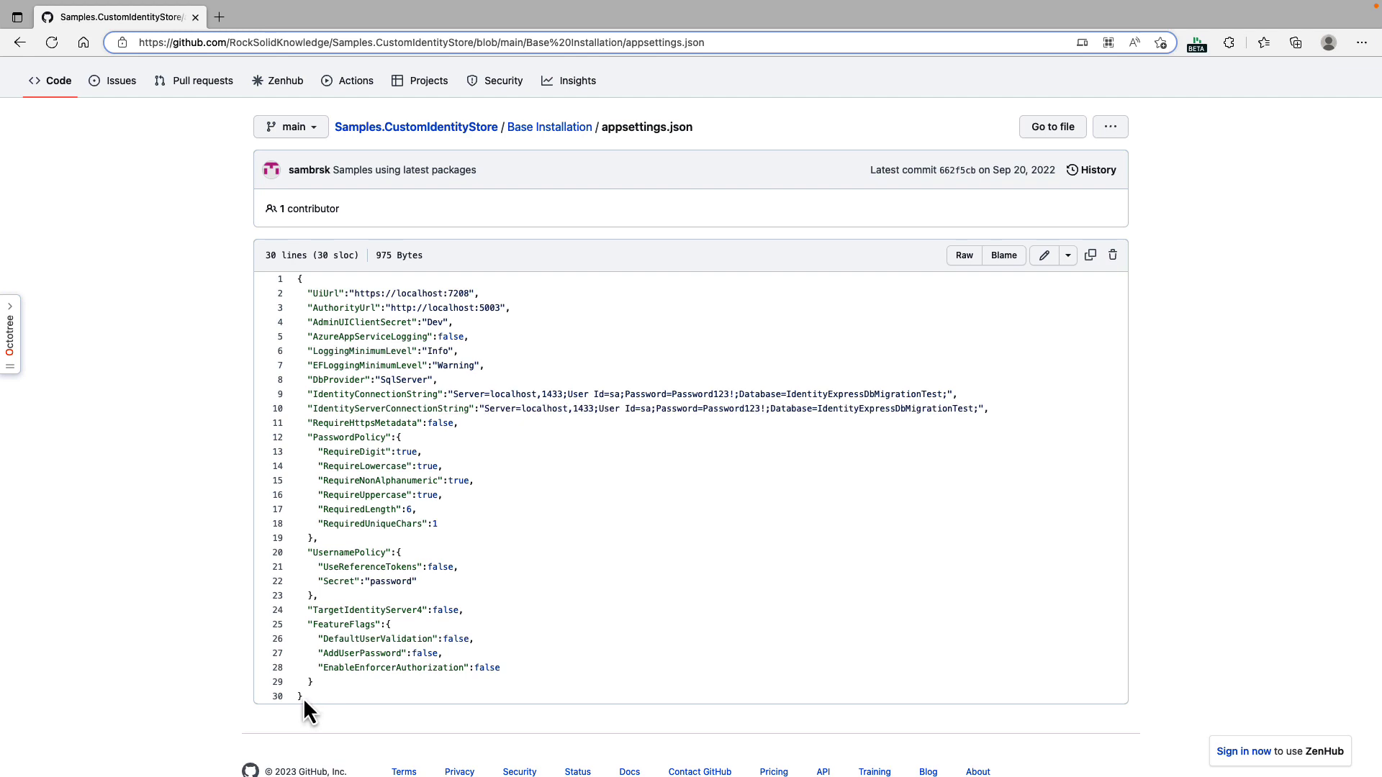
mouse_move(308, 290)
left_mouse_down()
mouse_move(424, 590)
mouse_move(389, 683)
left_mouse_up()
key("super+c")
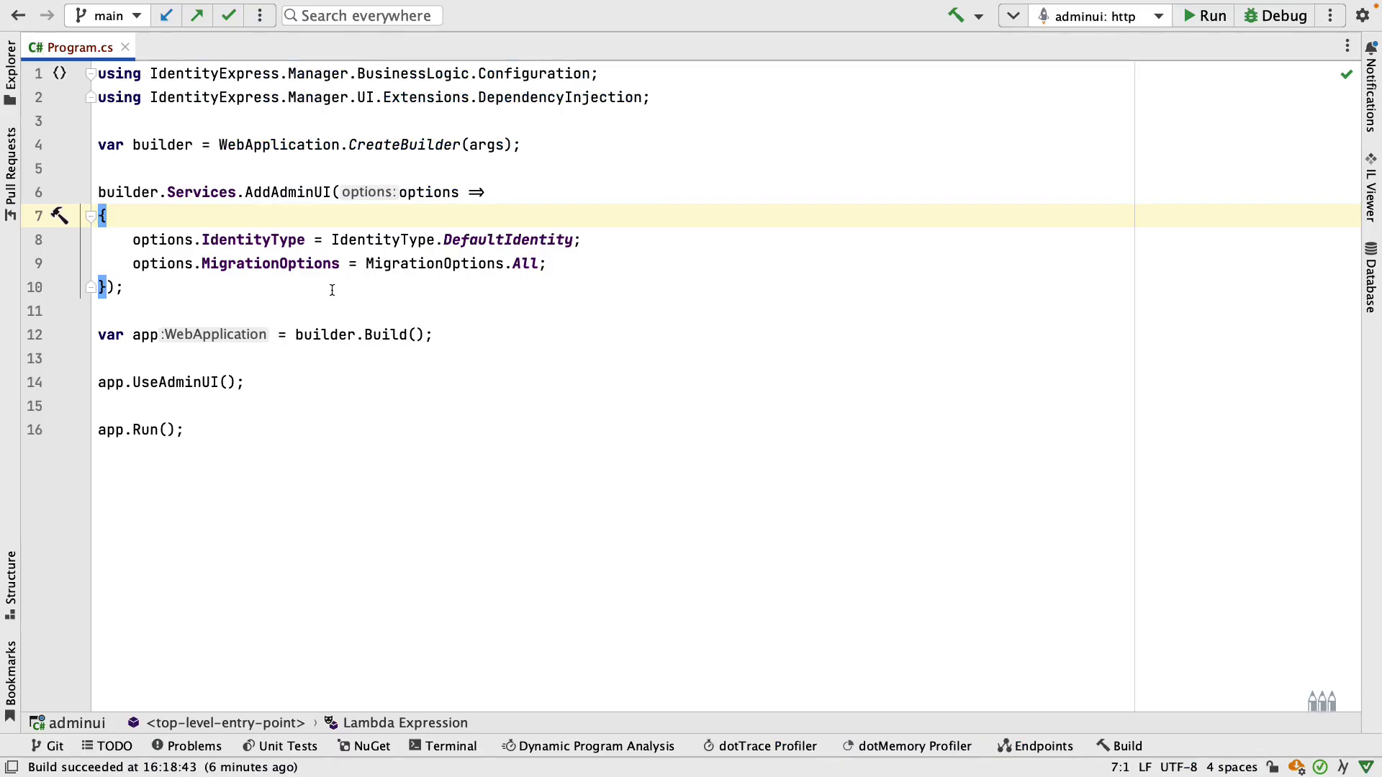
Paste the copied sample settings inside the braces of the adminui appsettings.json
left_click(11, 59)
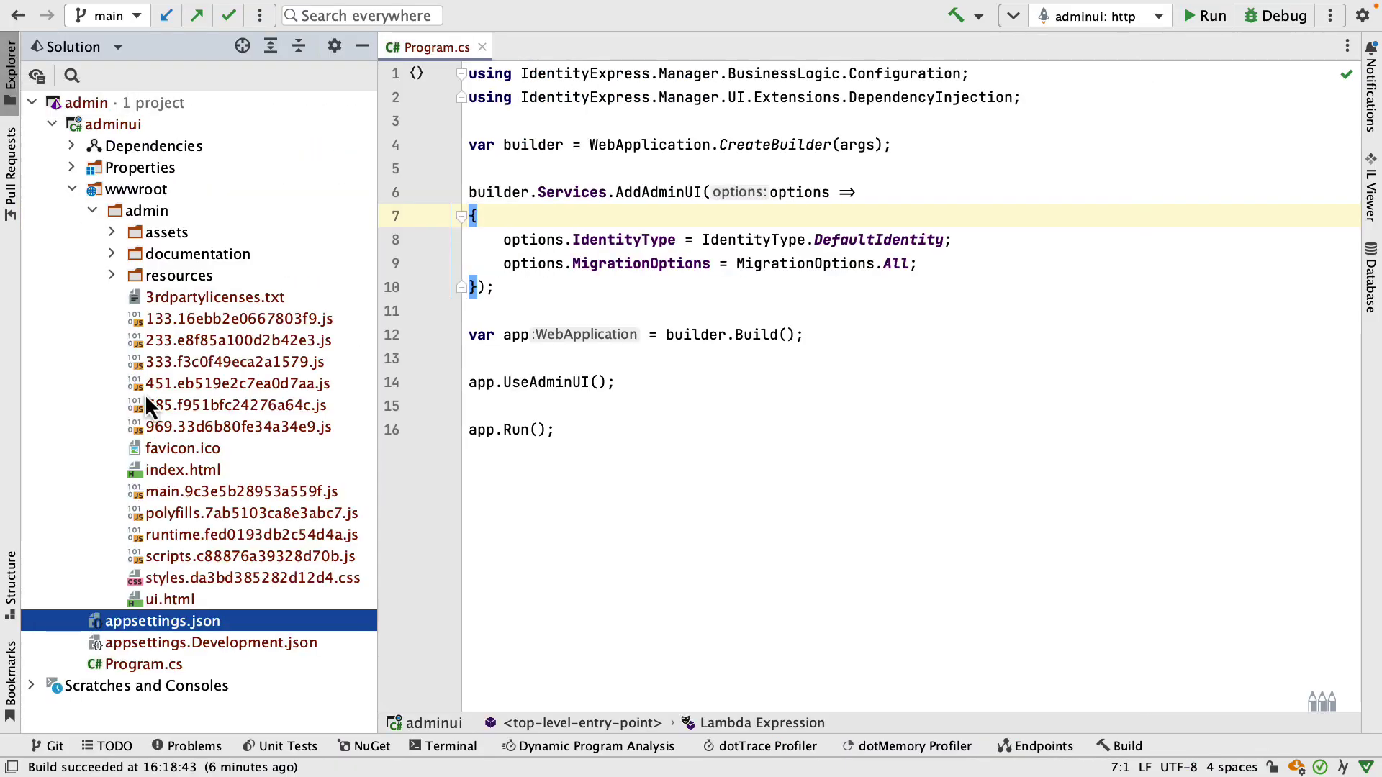
double_click(173, 623)
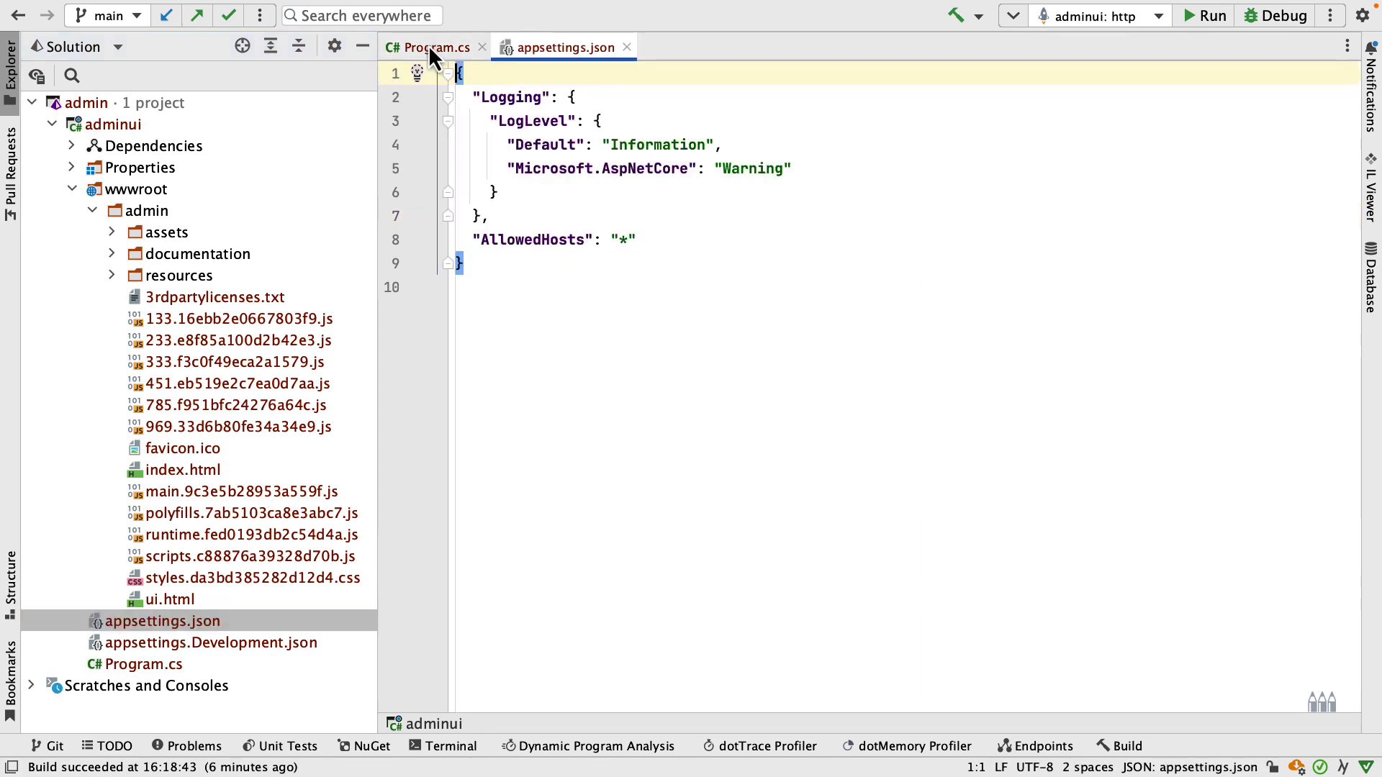
left_click(363, 46)
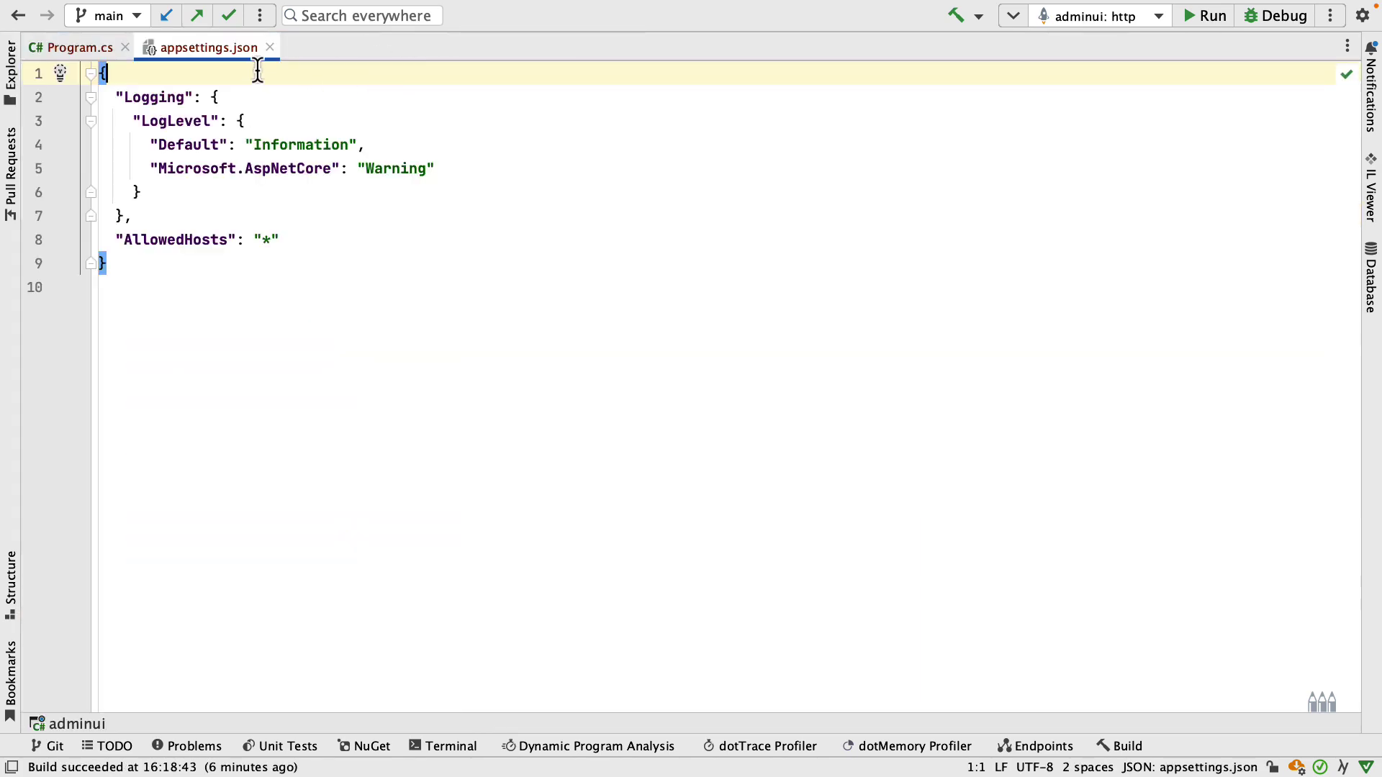
key("Right")
key("Return")
key("super+v")
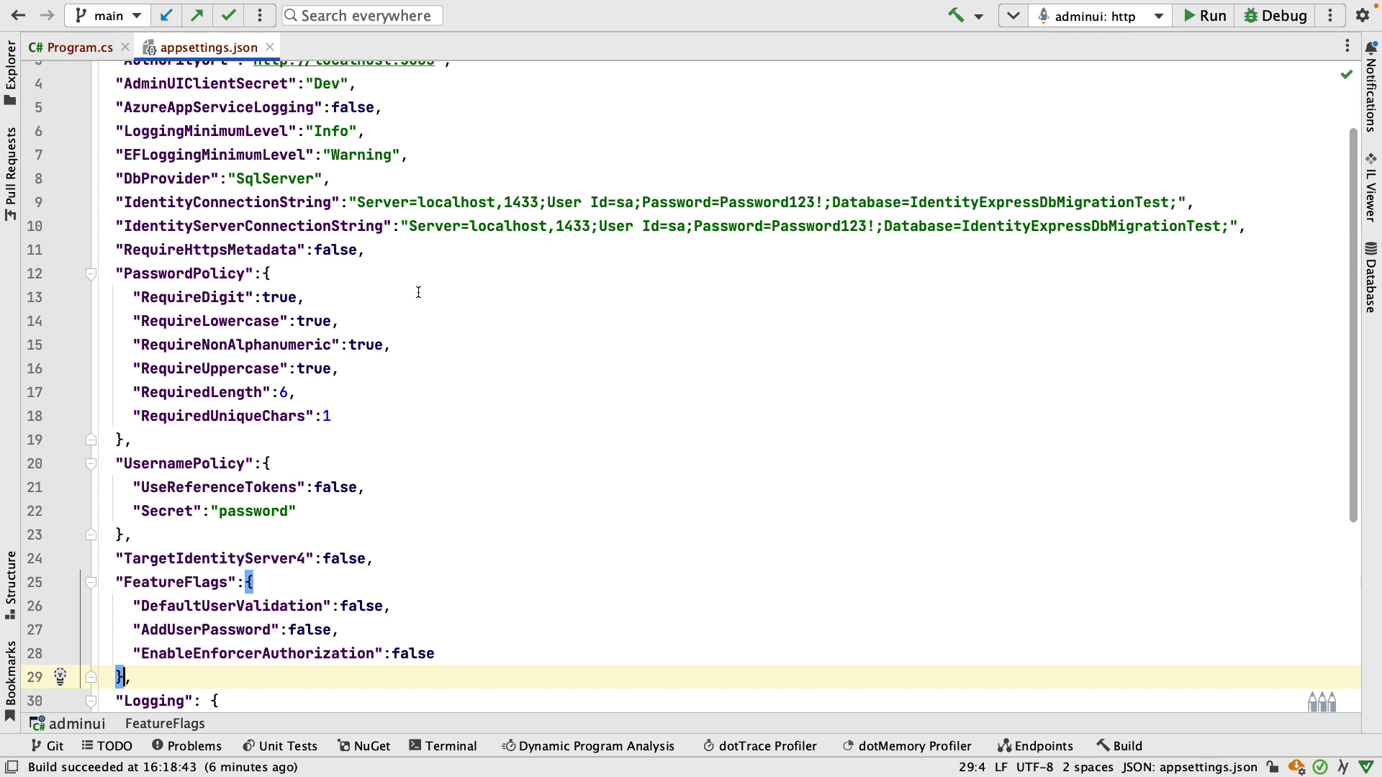
scroll(417, 292, "up", 3)
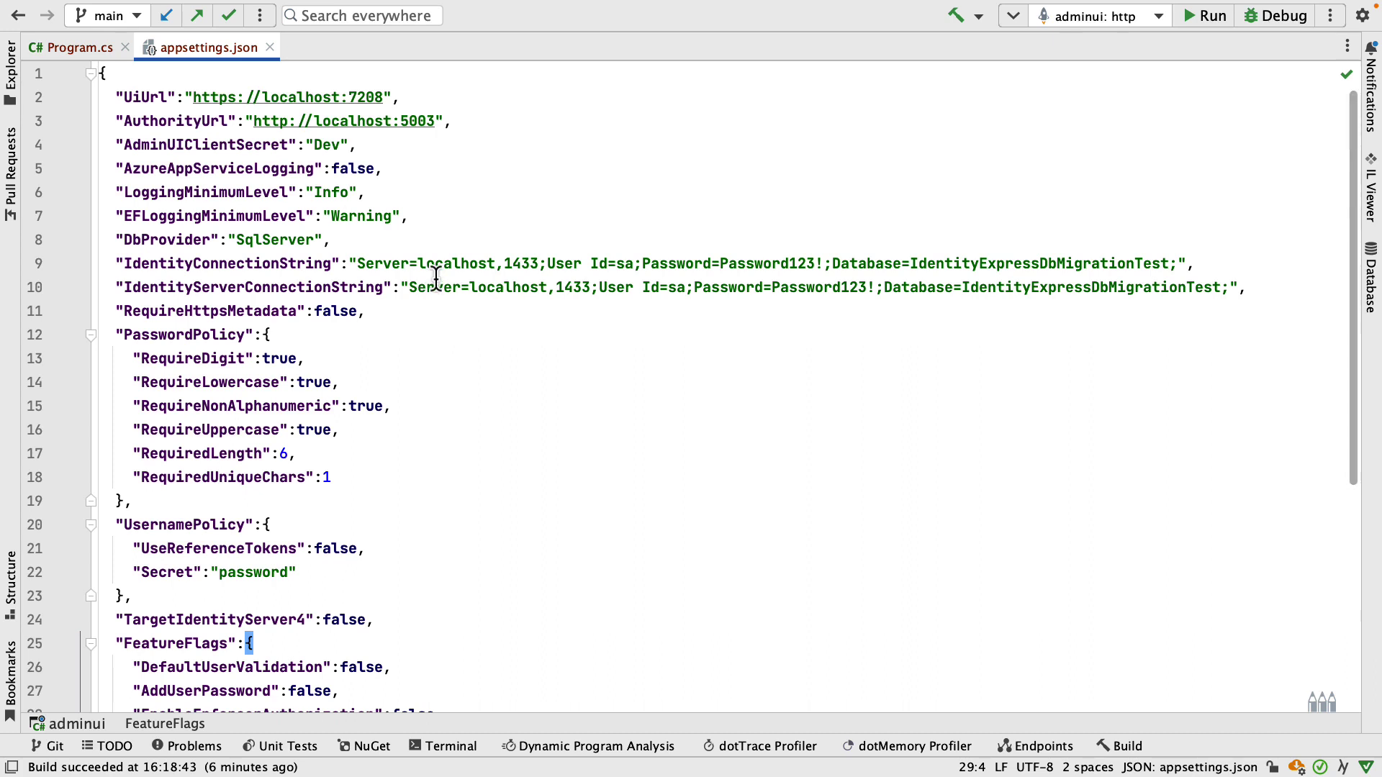
Delete the SqlServer value on the DbProvider line to make room for MySql
left_click(378, 241)
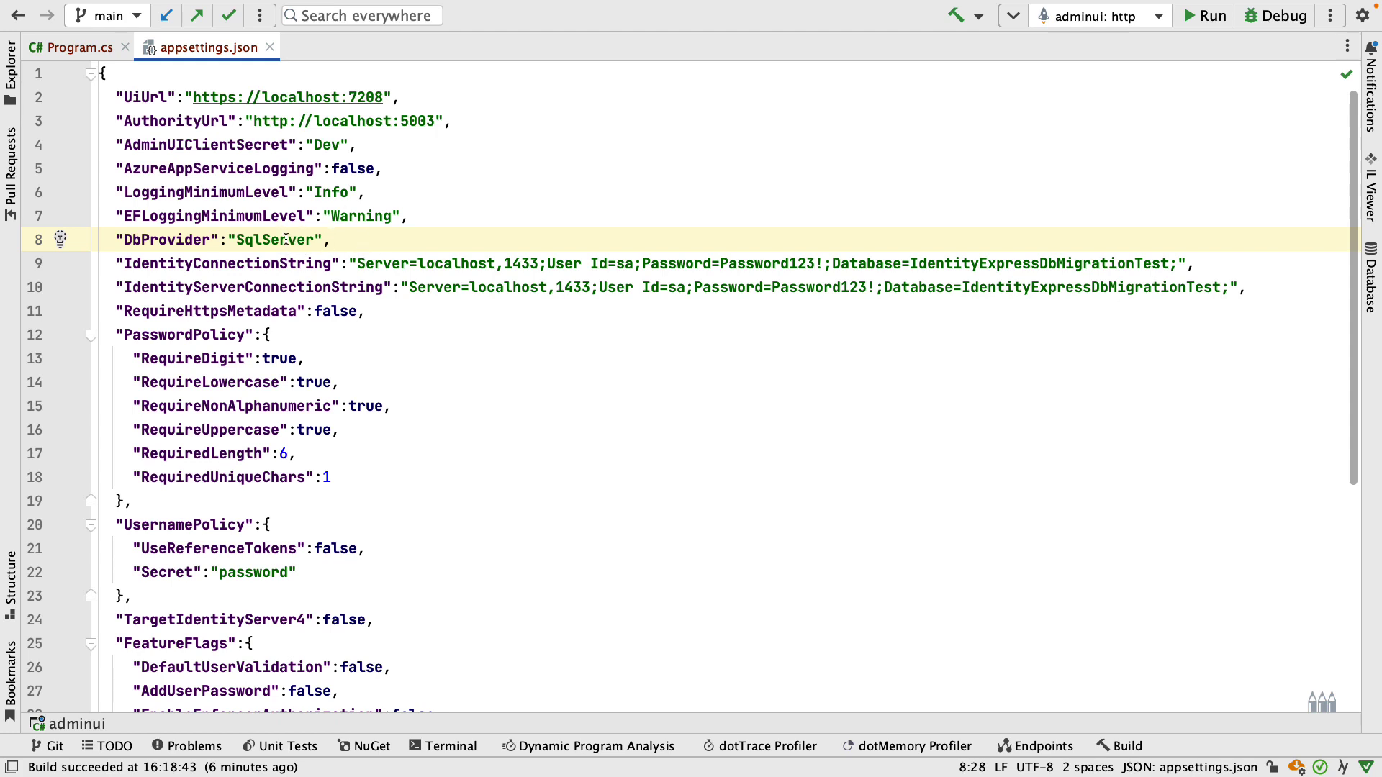
double_click(288, 239)
key("BackSpace")
type("MySql")
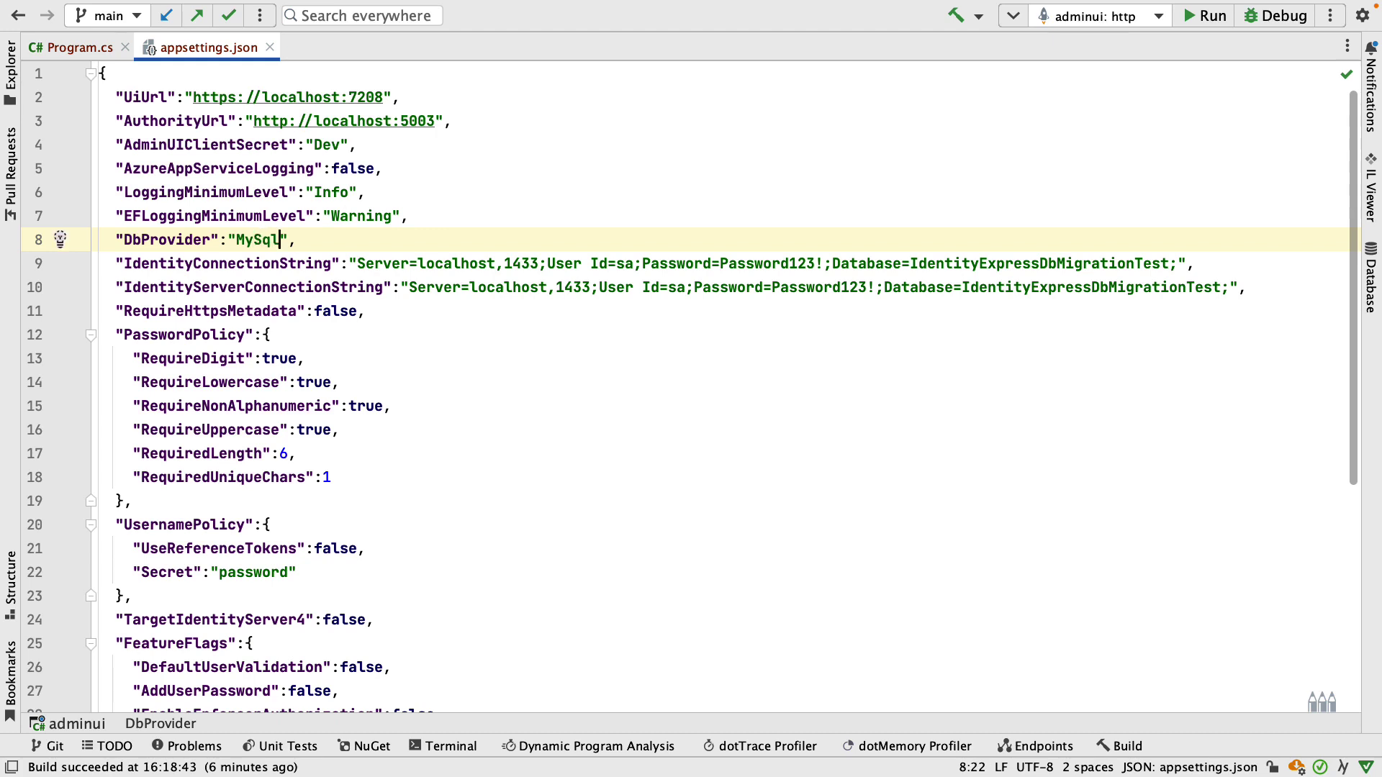
left_click(340, 263)
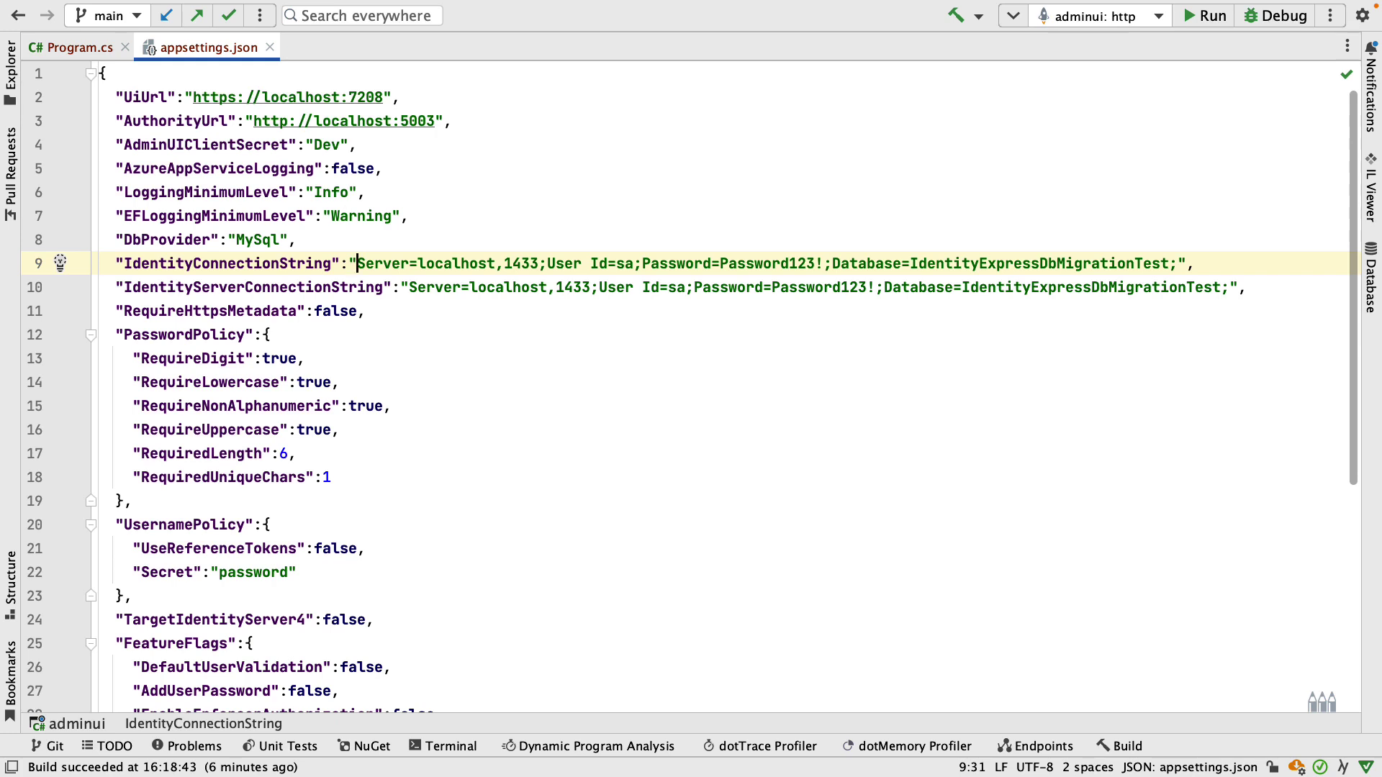
left_click(538, 262)
key("Home")
key("shift+Down")
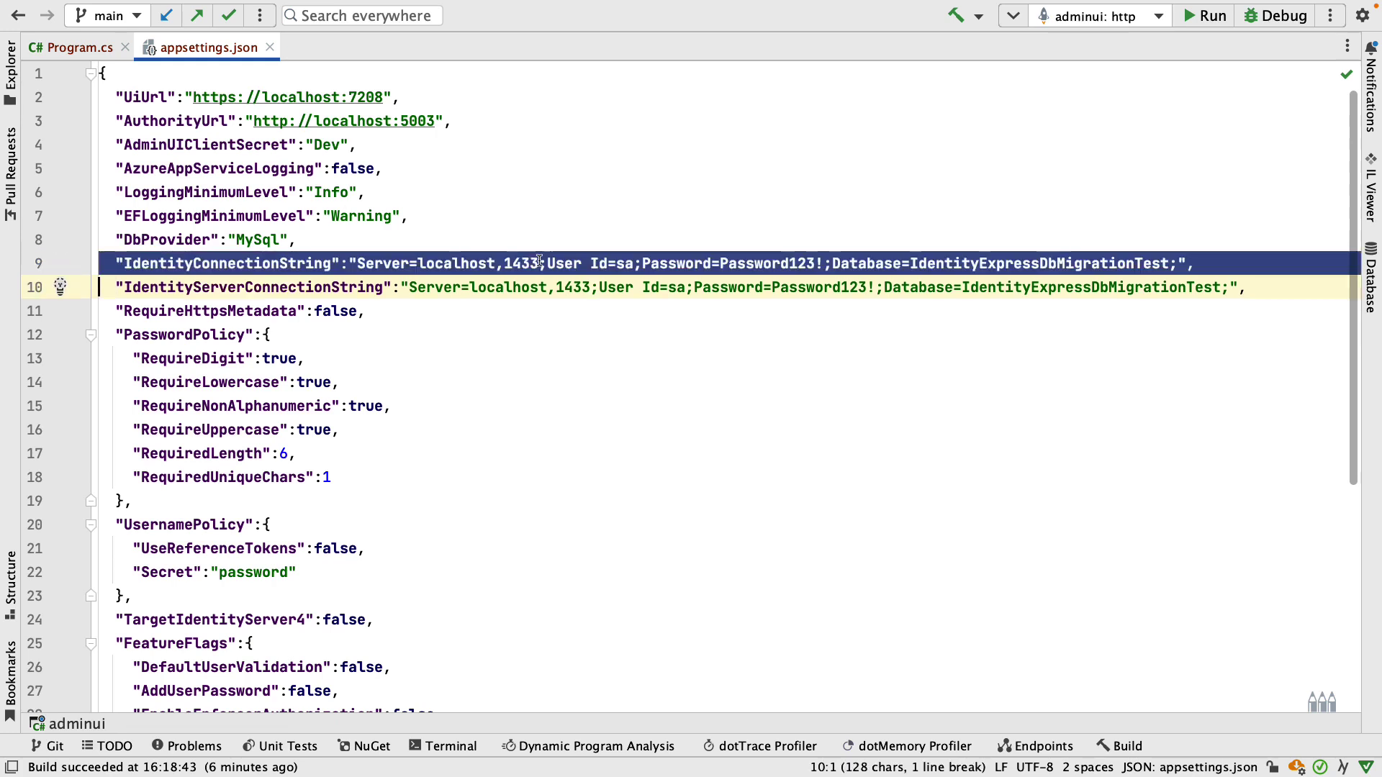
key("shift+Down")
key("ctrl+v")
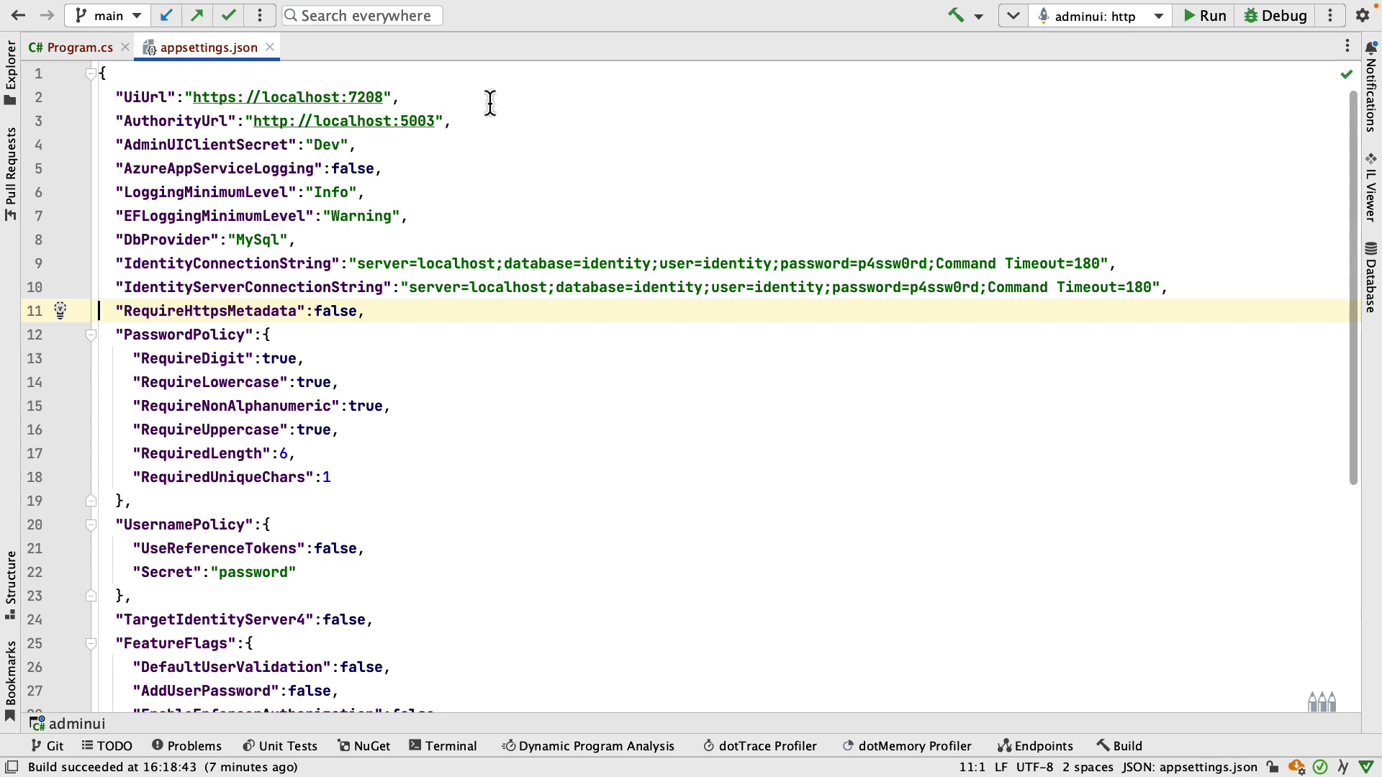
left_click(508, 125)
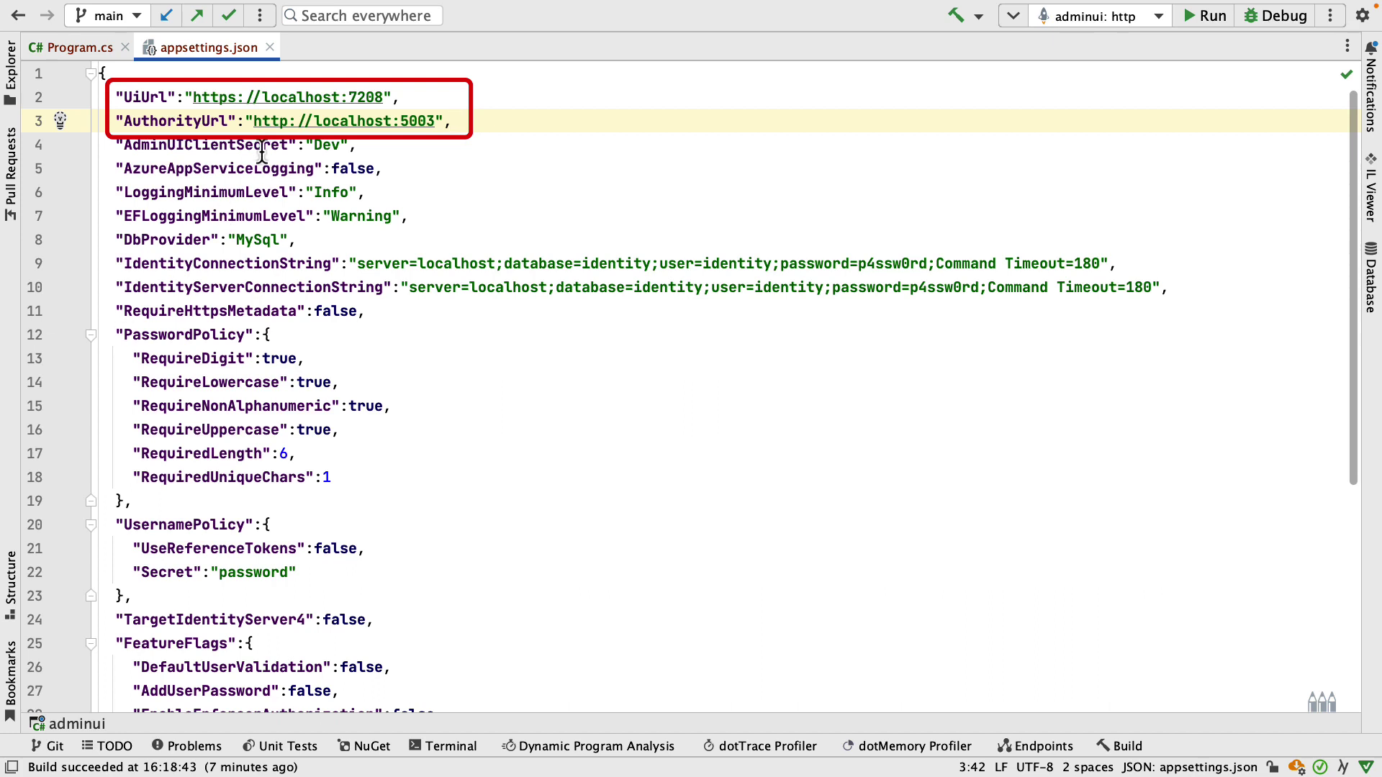
left_click(288, 121)
type("s")
double_click(433, 120)
type("5443")
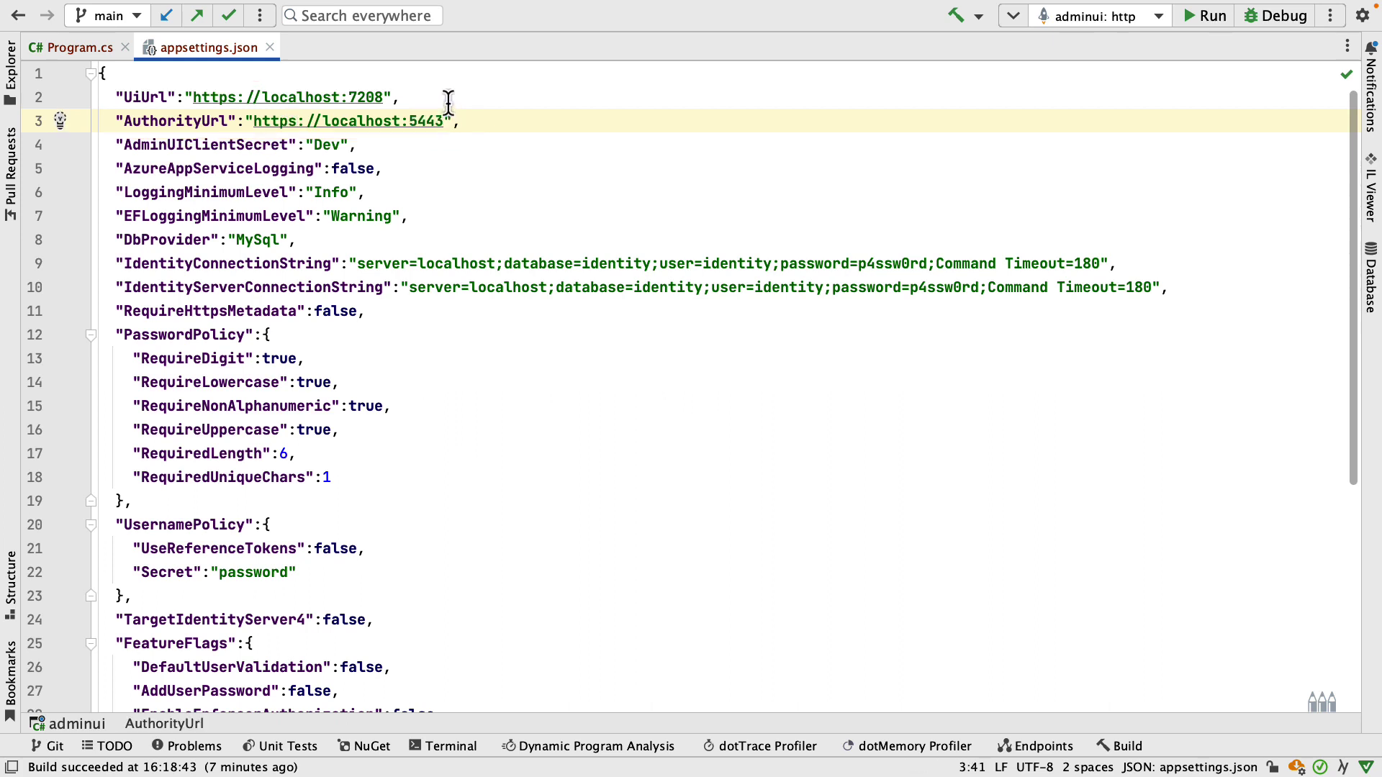
left_click(447, 100)
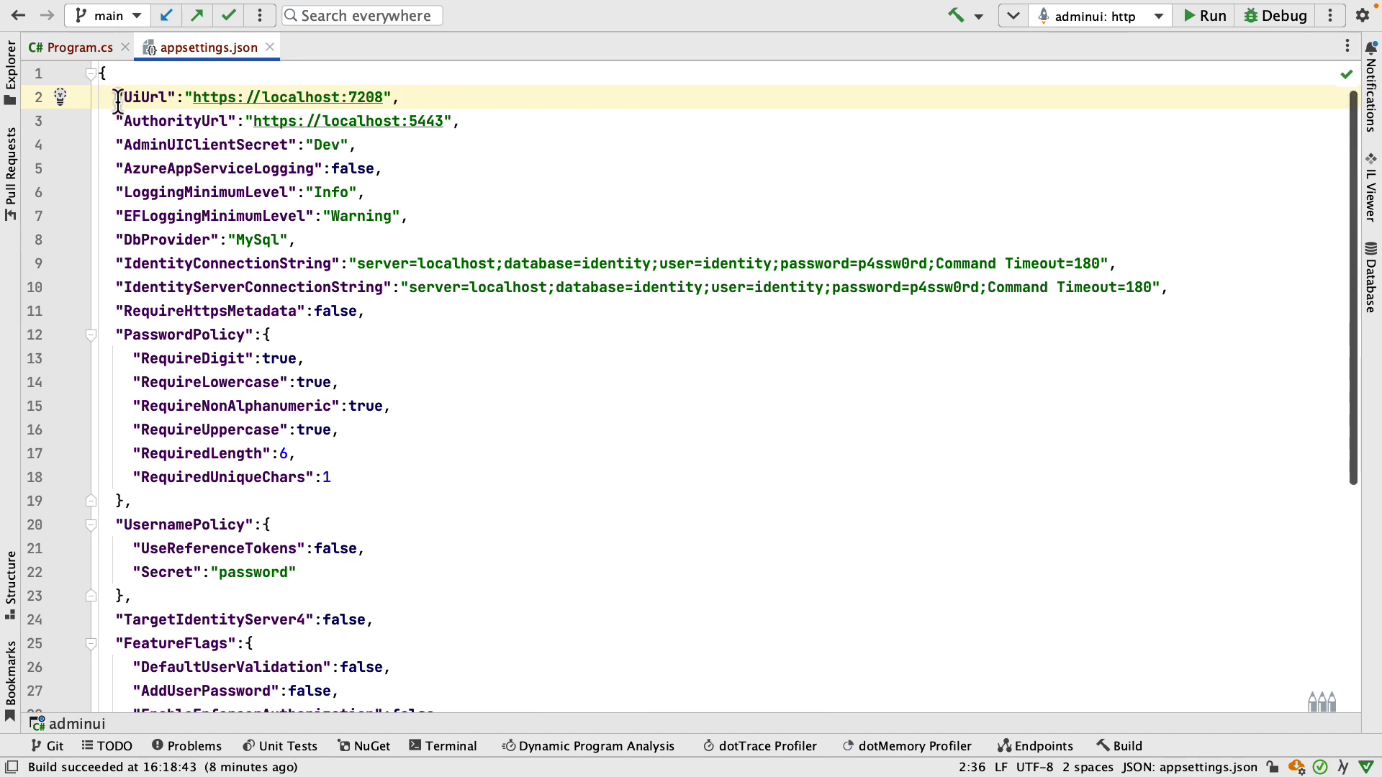
Match UiUrl to the https launch port, replacing 7208 with 7089, then rebuild and run
left_click(9, 87)
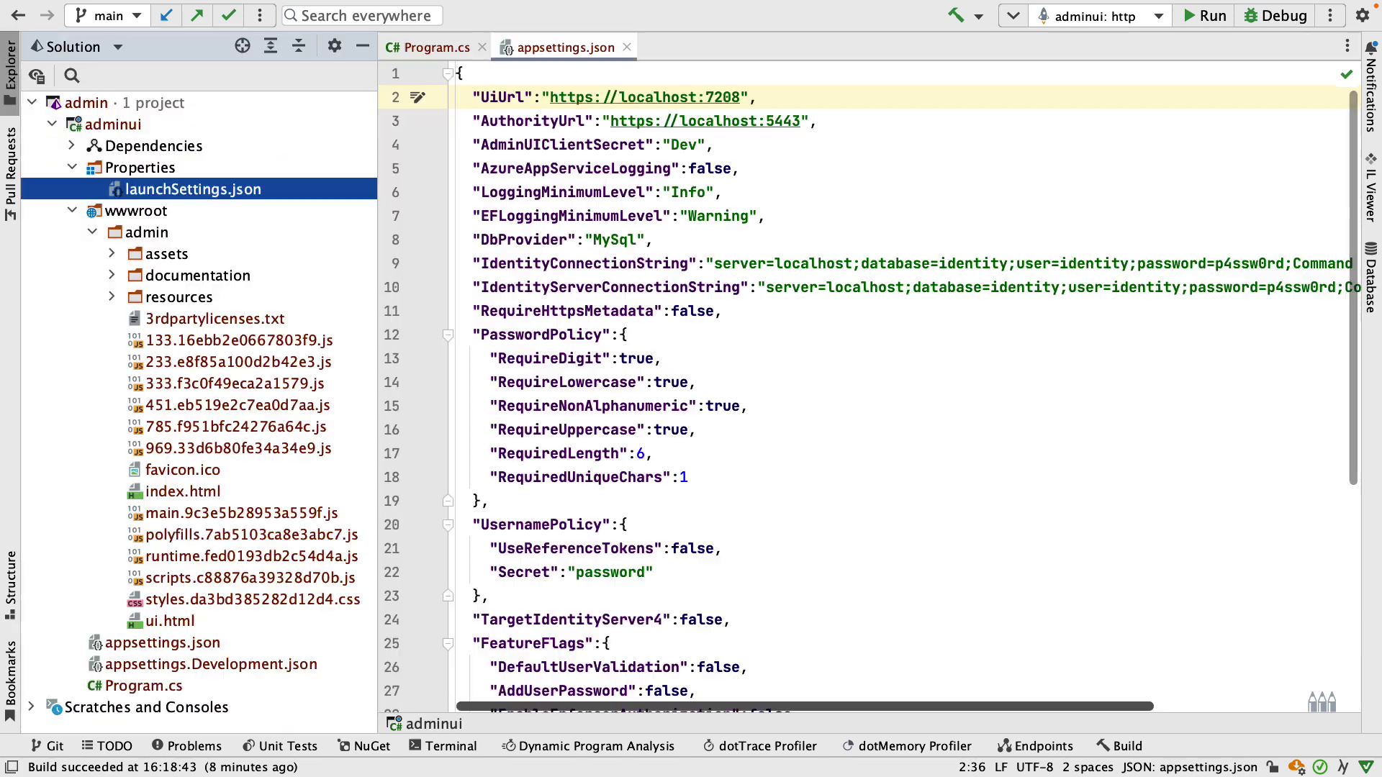
double_click(194, 192)
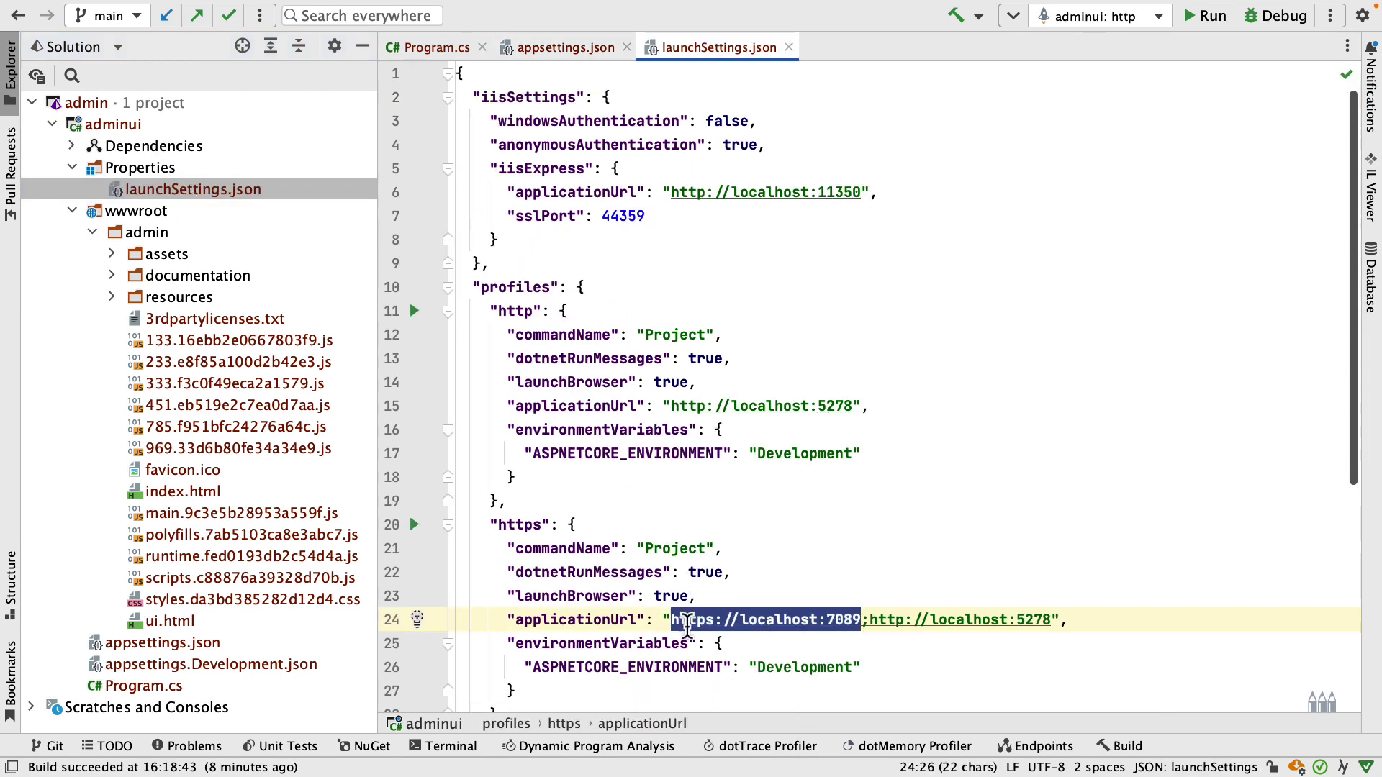
scroll(756, 698, "down", 3)
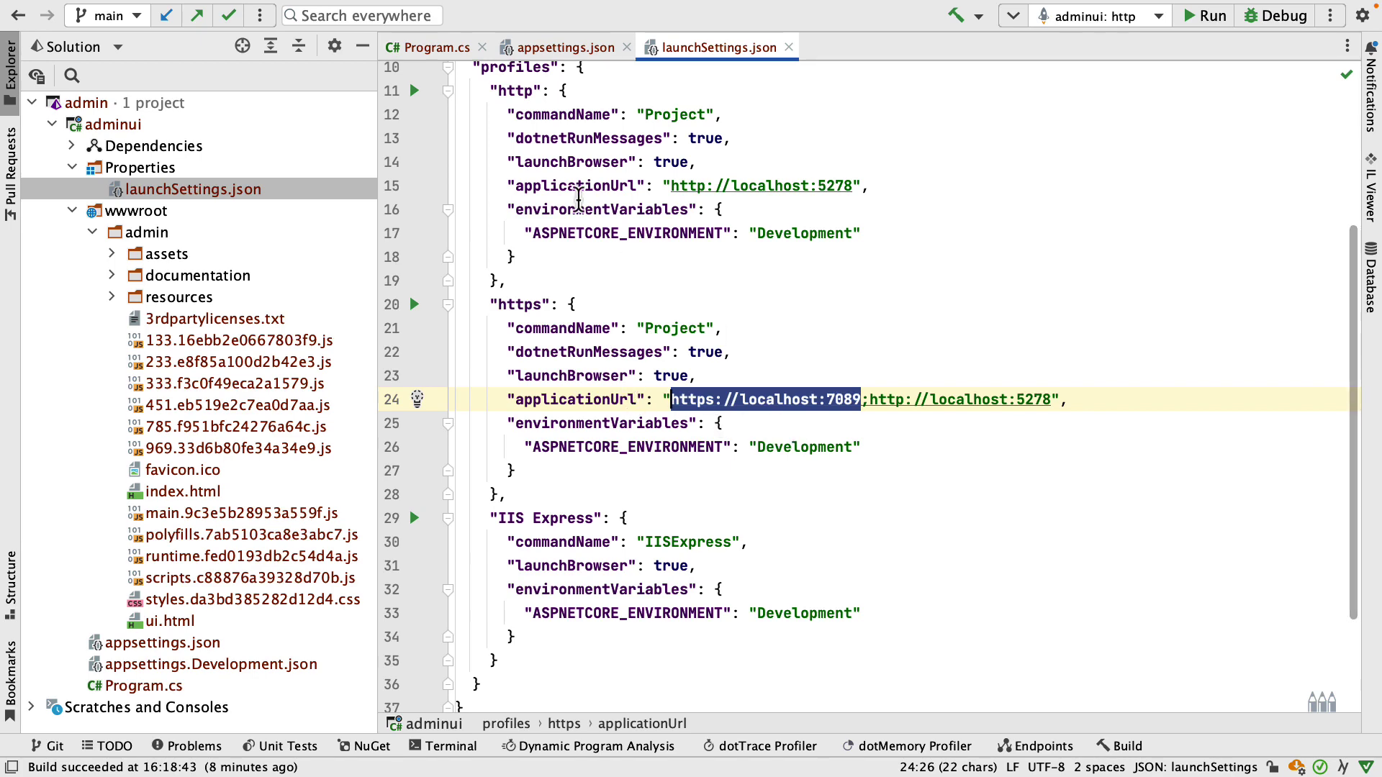
left_click(565, 48)
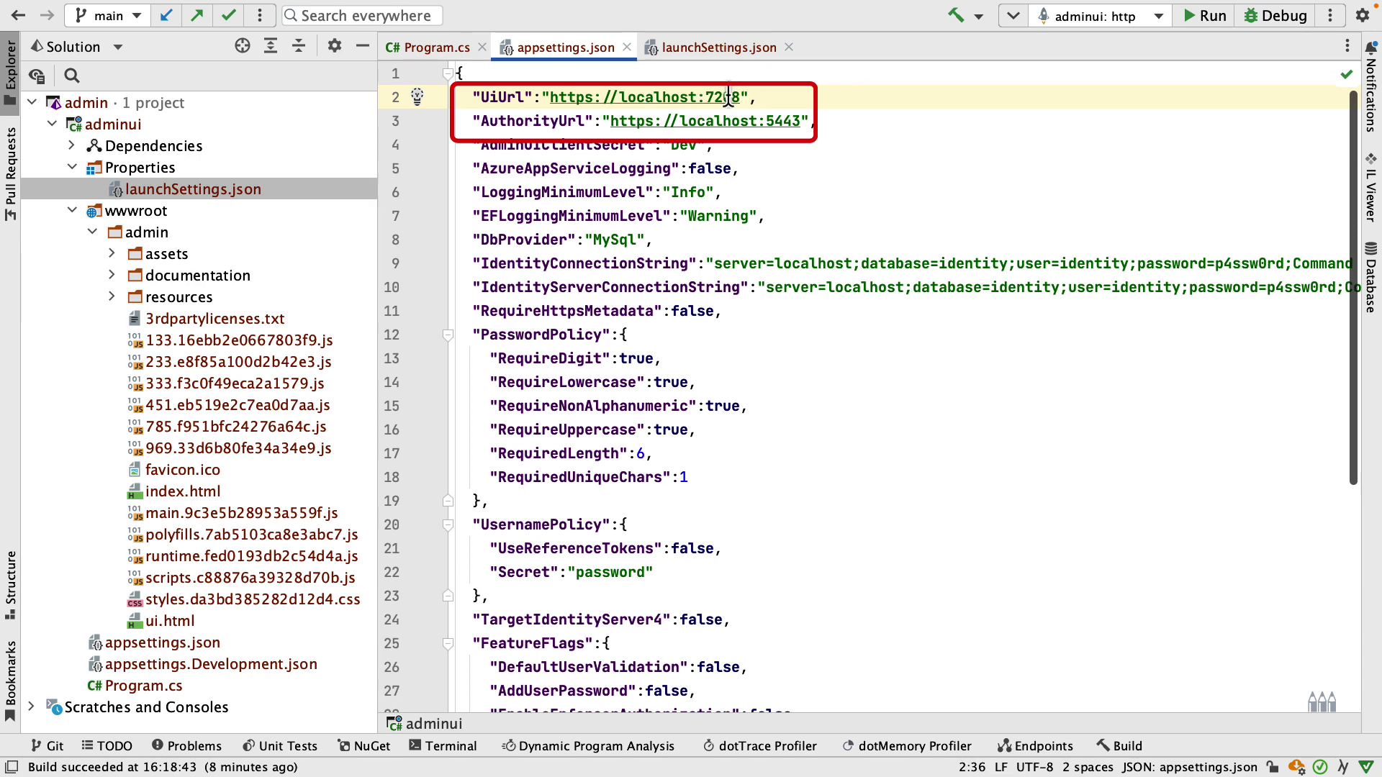
double_click(730, 98)
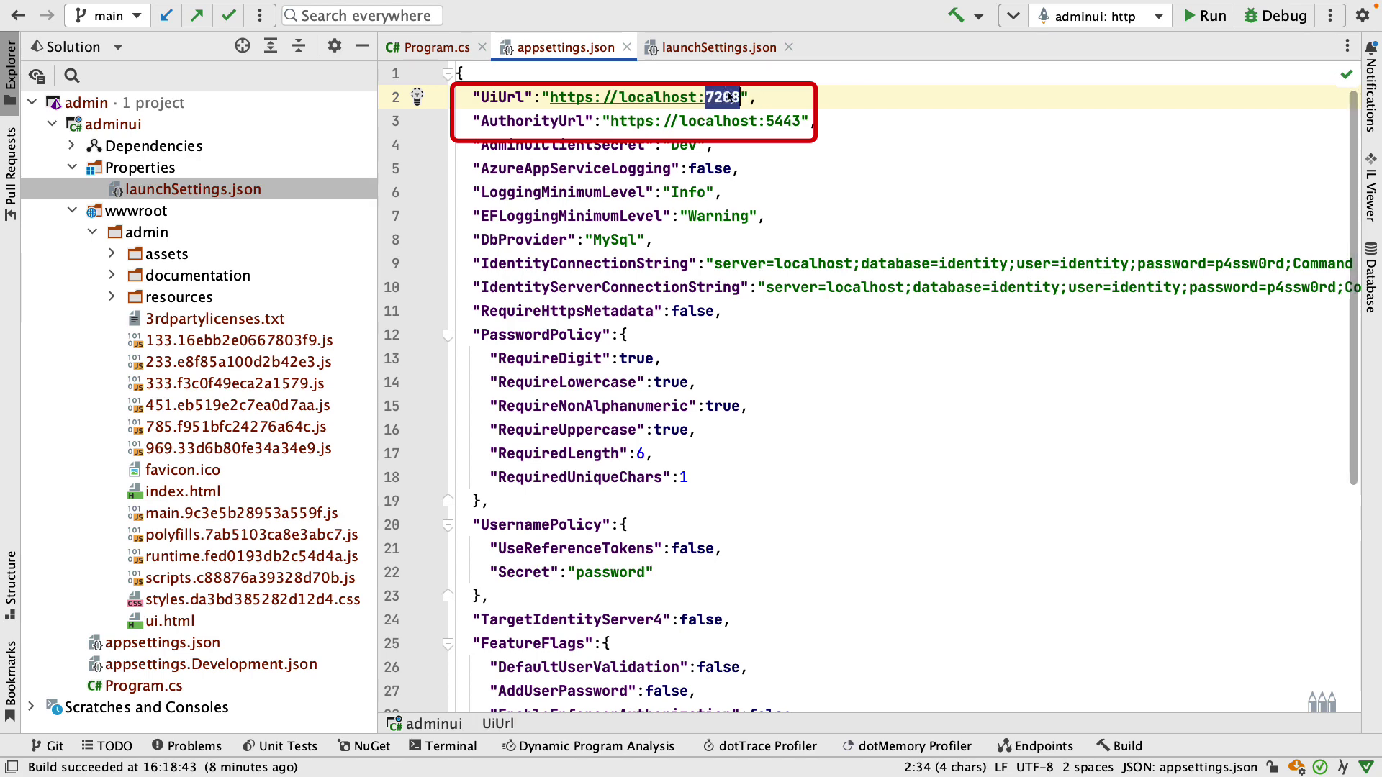
type("7089")
key("super+1")
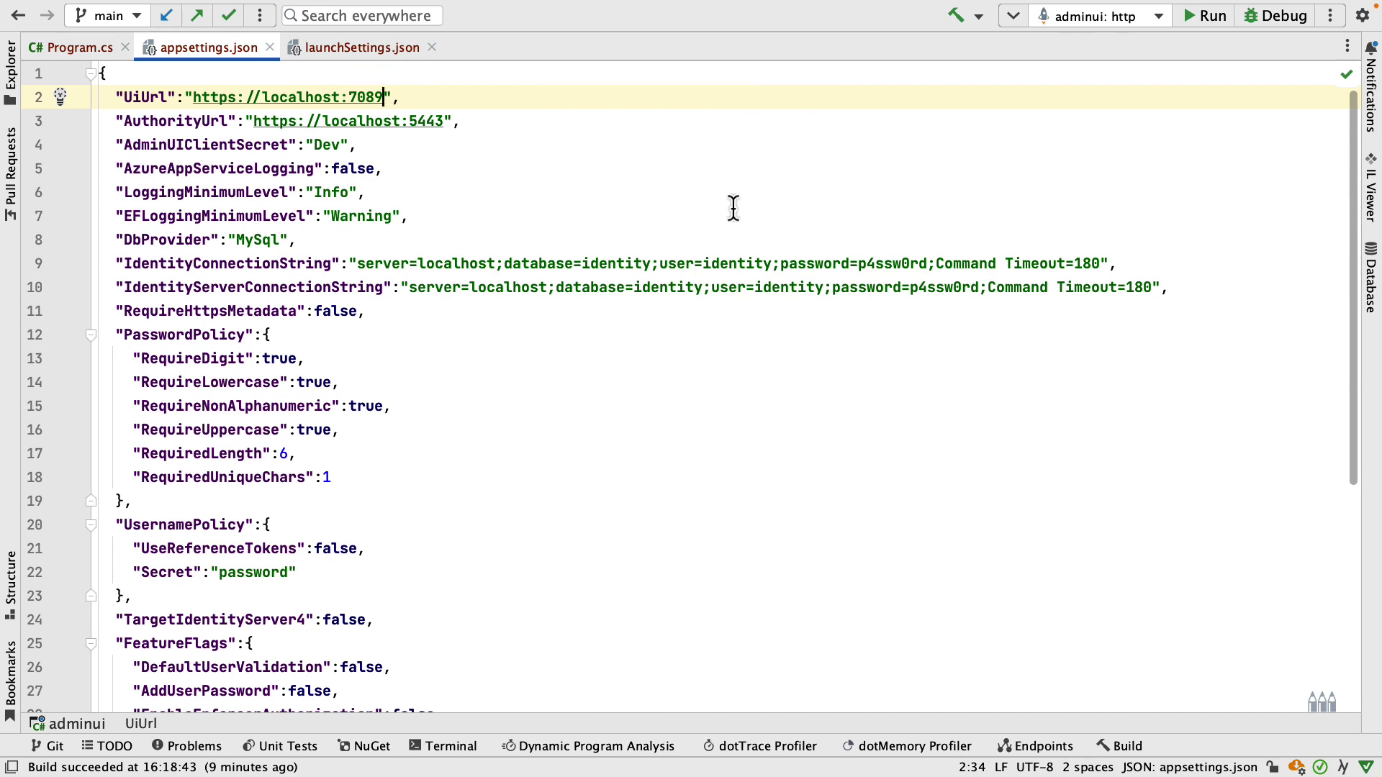
key("ctrl+r")
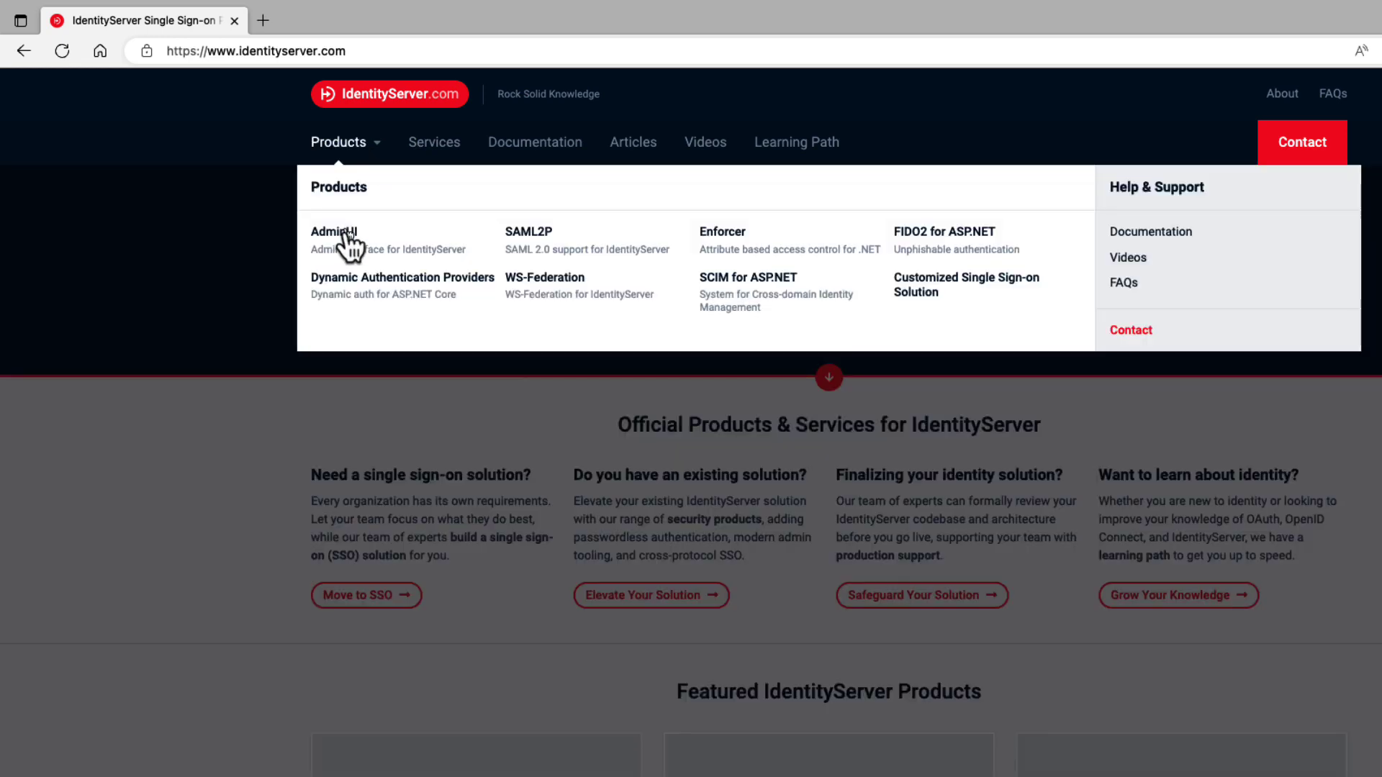
Open the AdminUI link from the identityserver.com Products menu
left_click(349, 250)
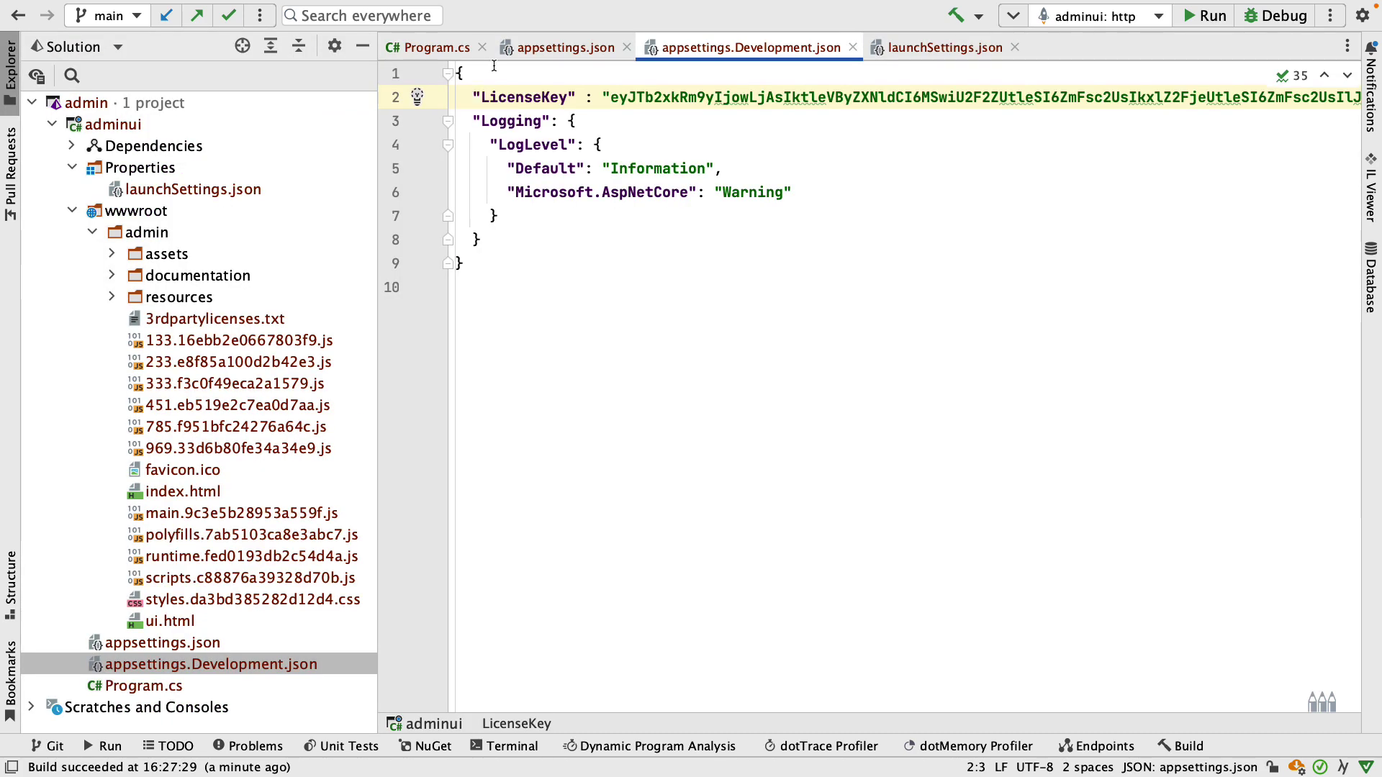
Run AdminUI with the 'adminui: https' run configuration
left_click(362, 46)
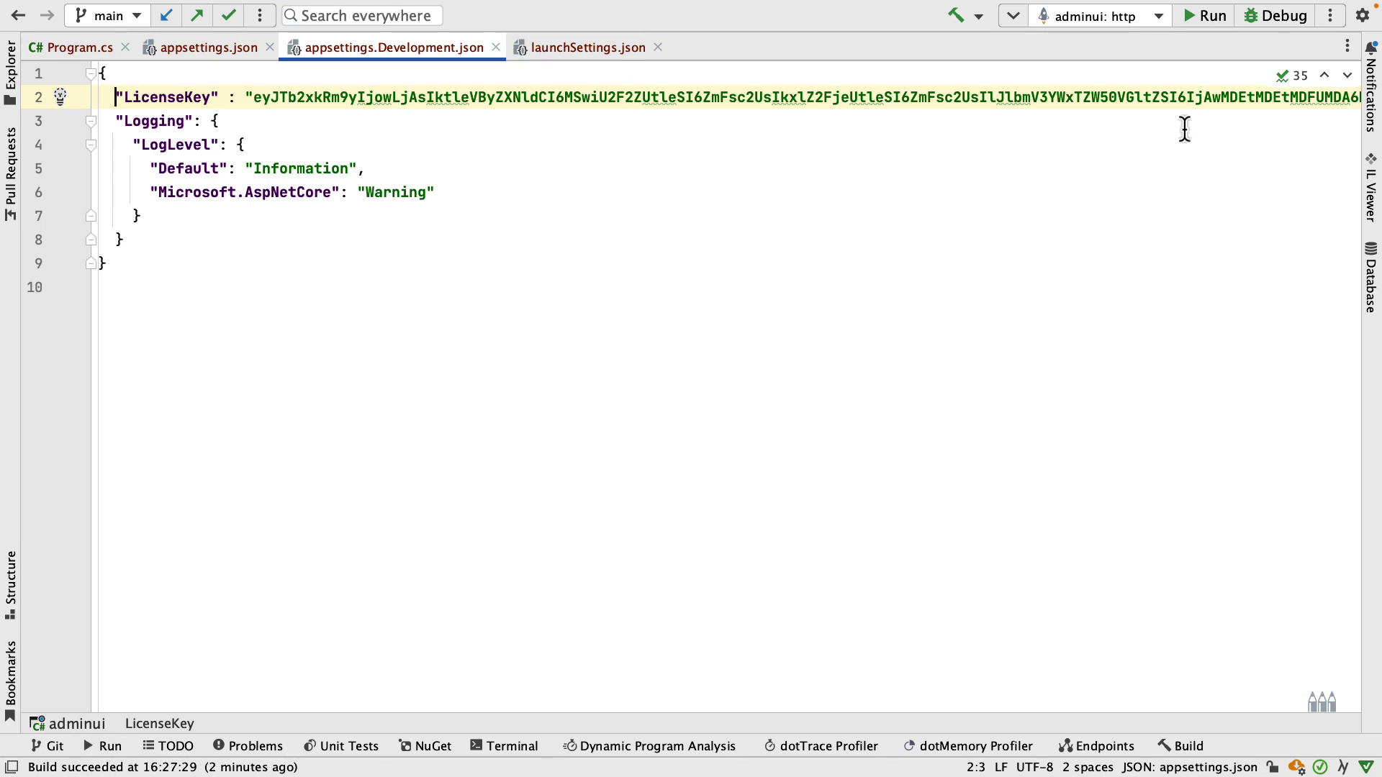
left_click(1158, 16)
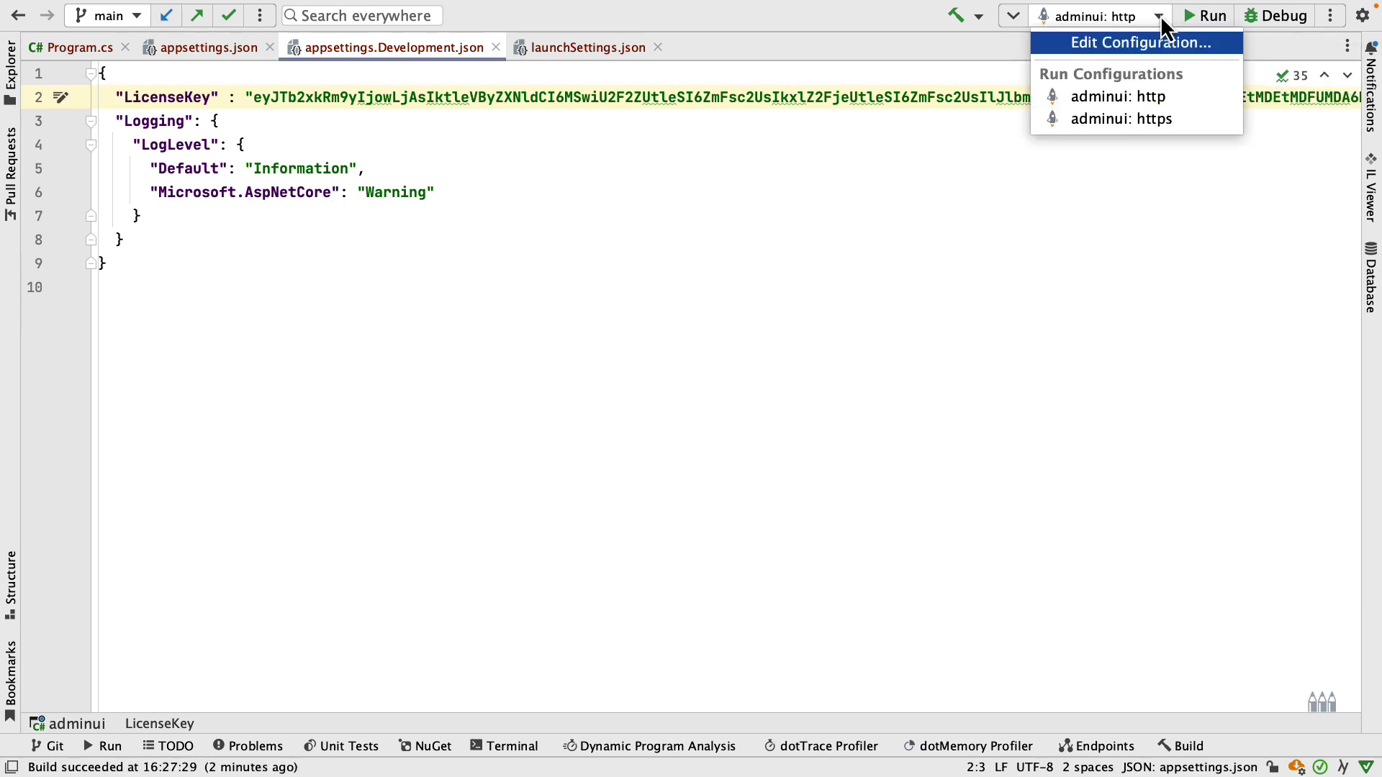
left_click(1136, 117)
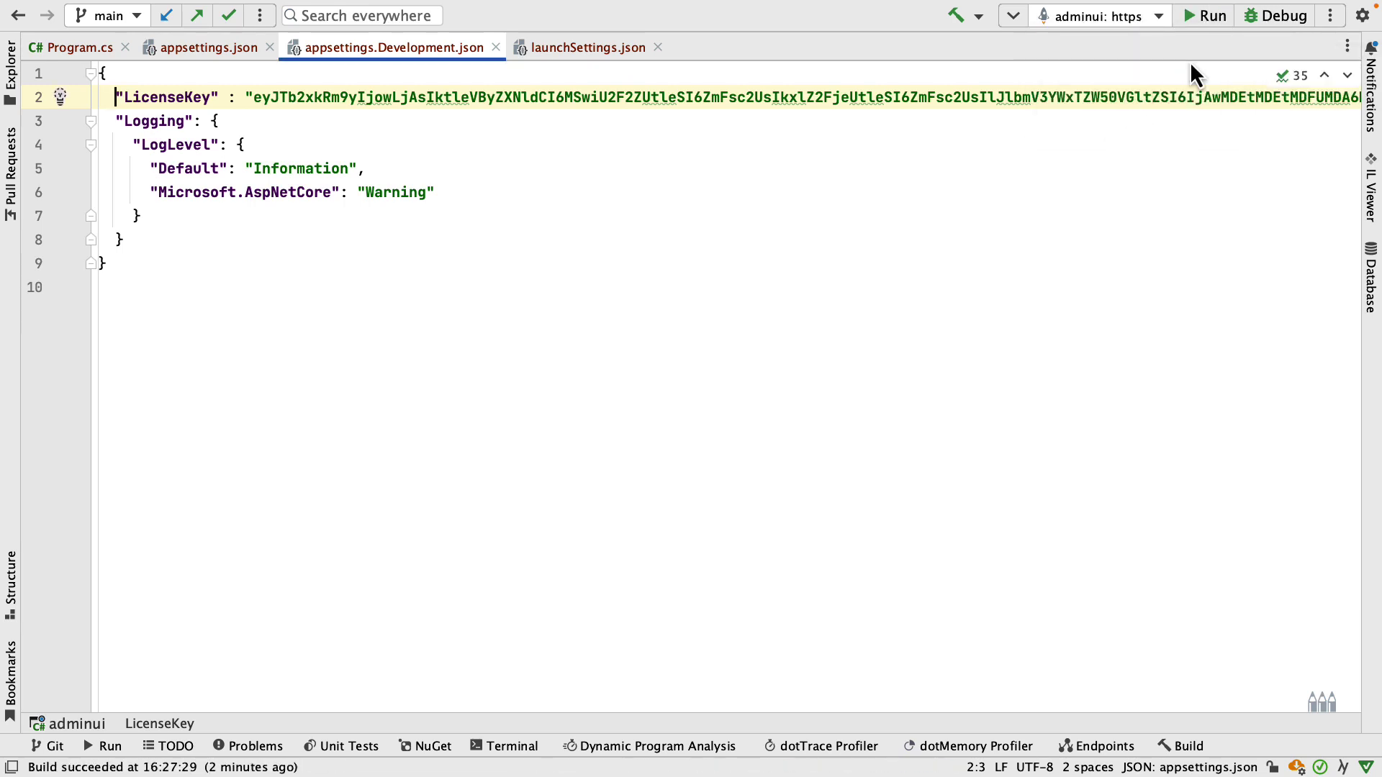
left_click(1202, 17)
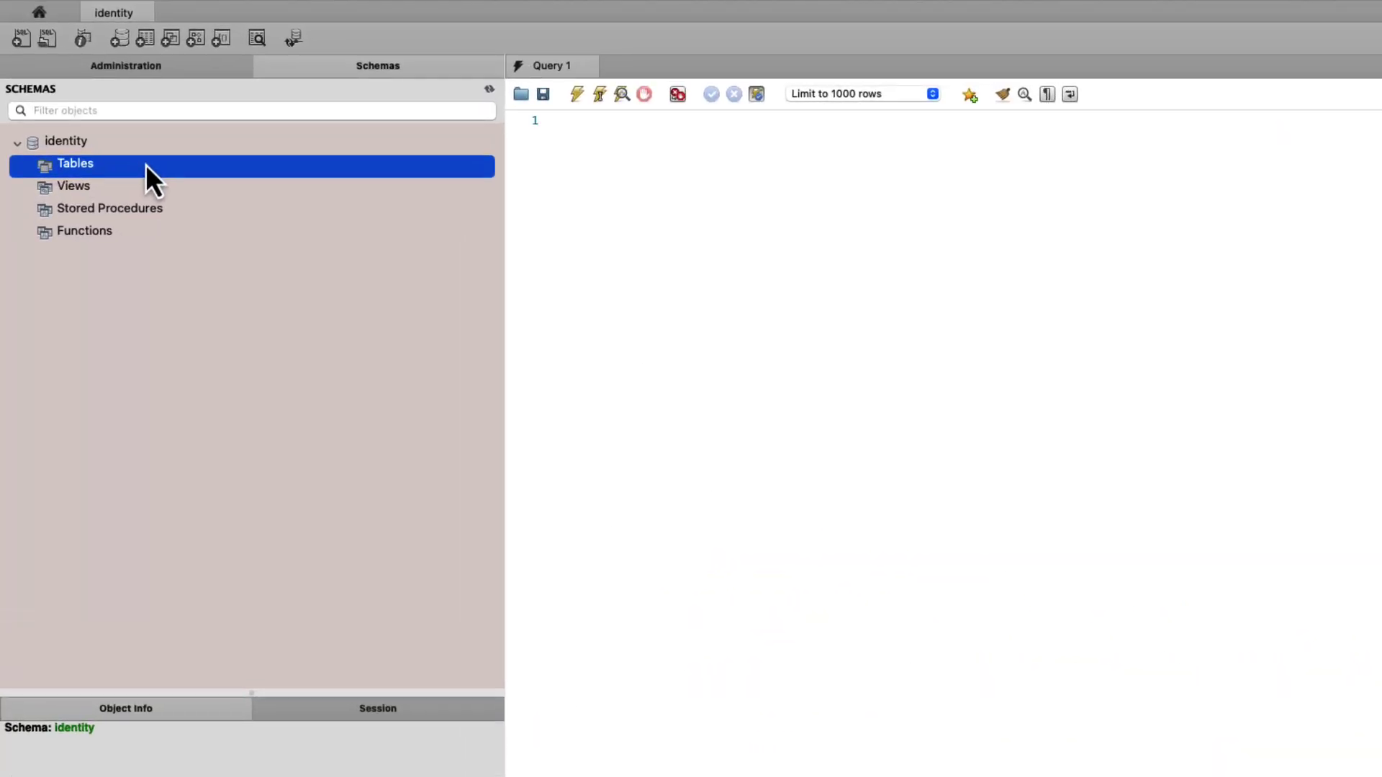
Use Refresh All on the identity schema's Tables node
right_click(145, 173)
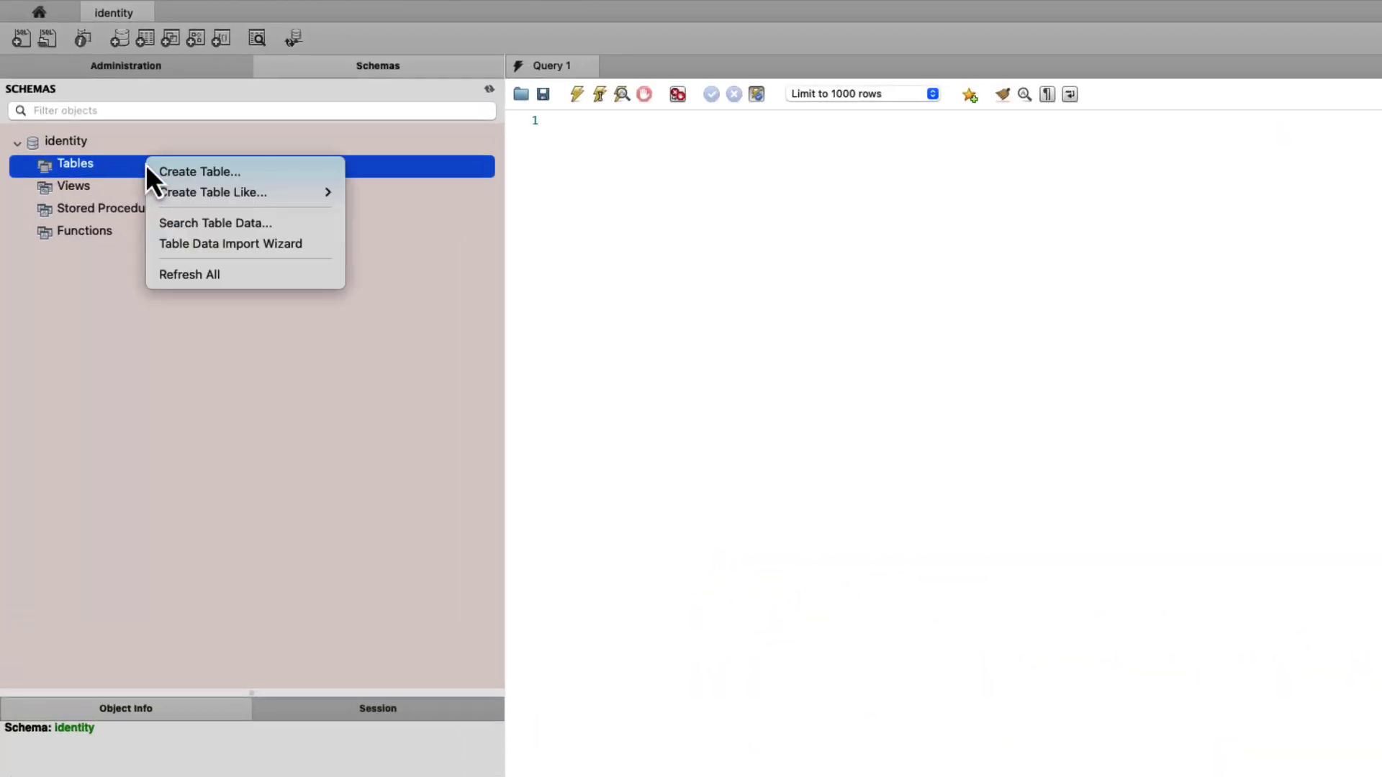
left_click(179, 274)
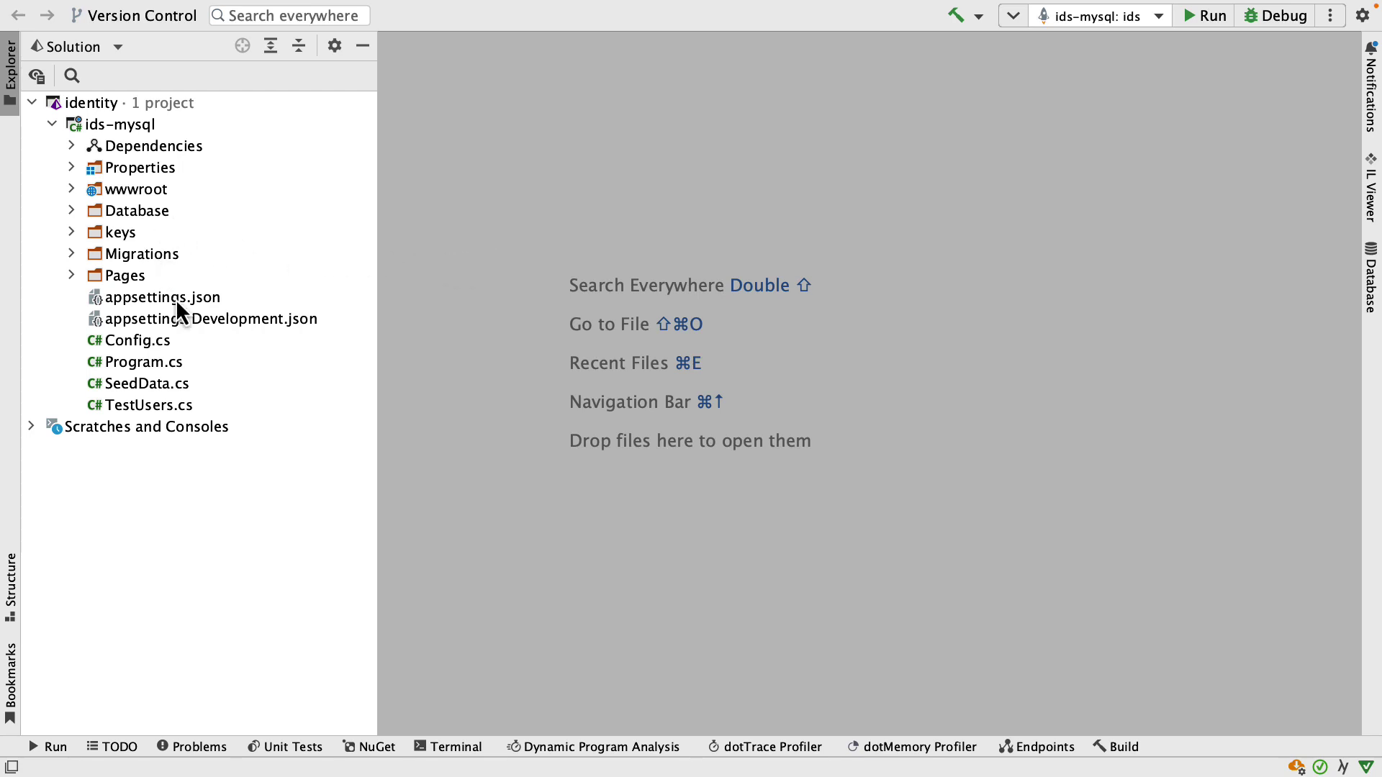
Review the ids-mysql appsettings.json ConnectionStrings, then run the IdentityServer project
double_click(178, 301)
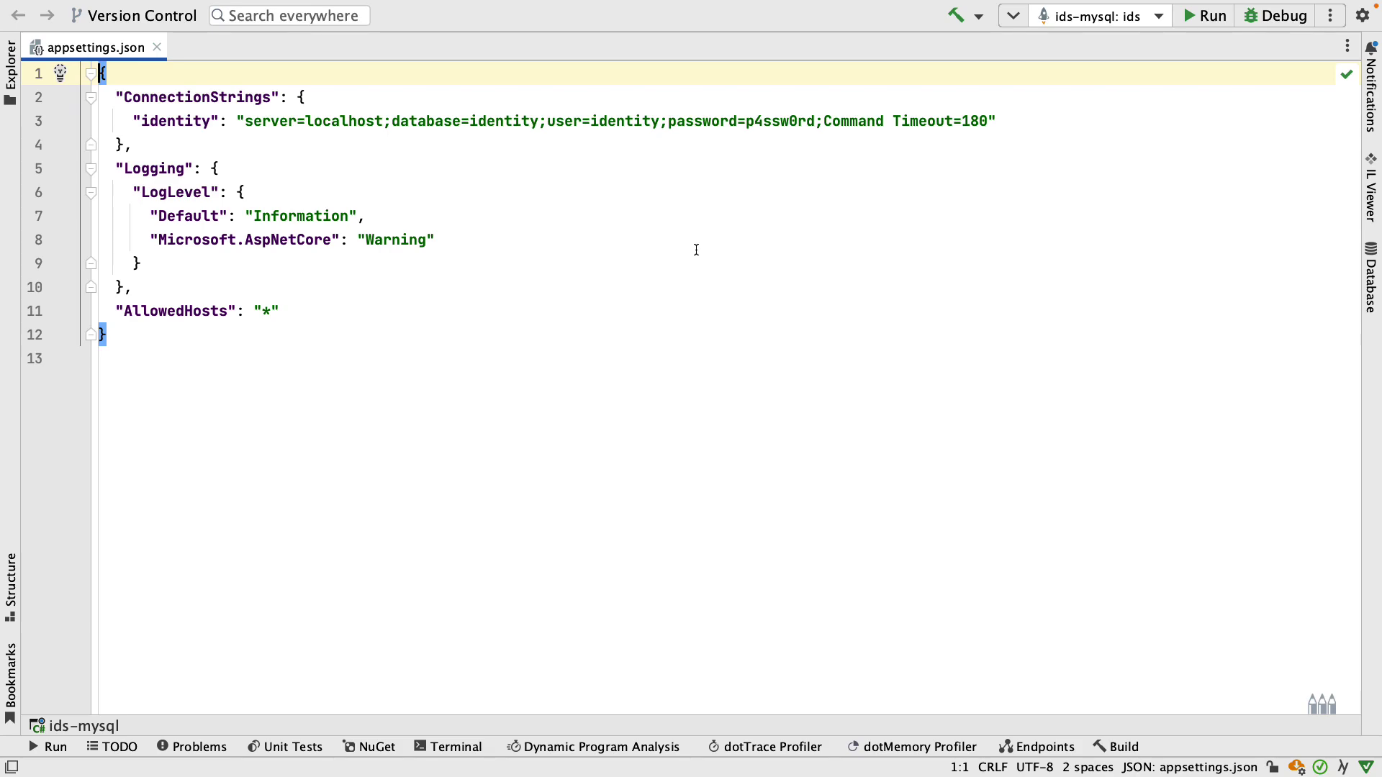
left_click(1201, 16)
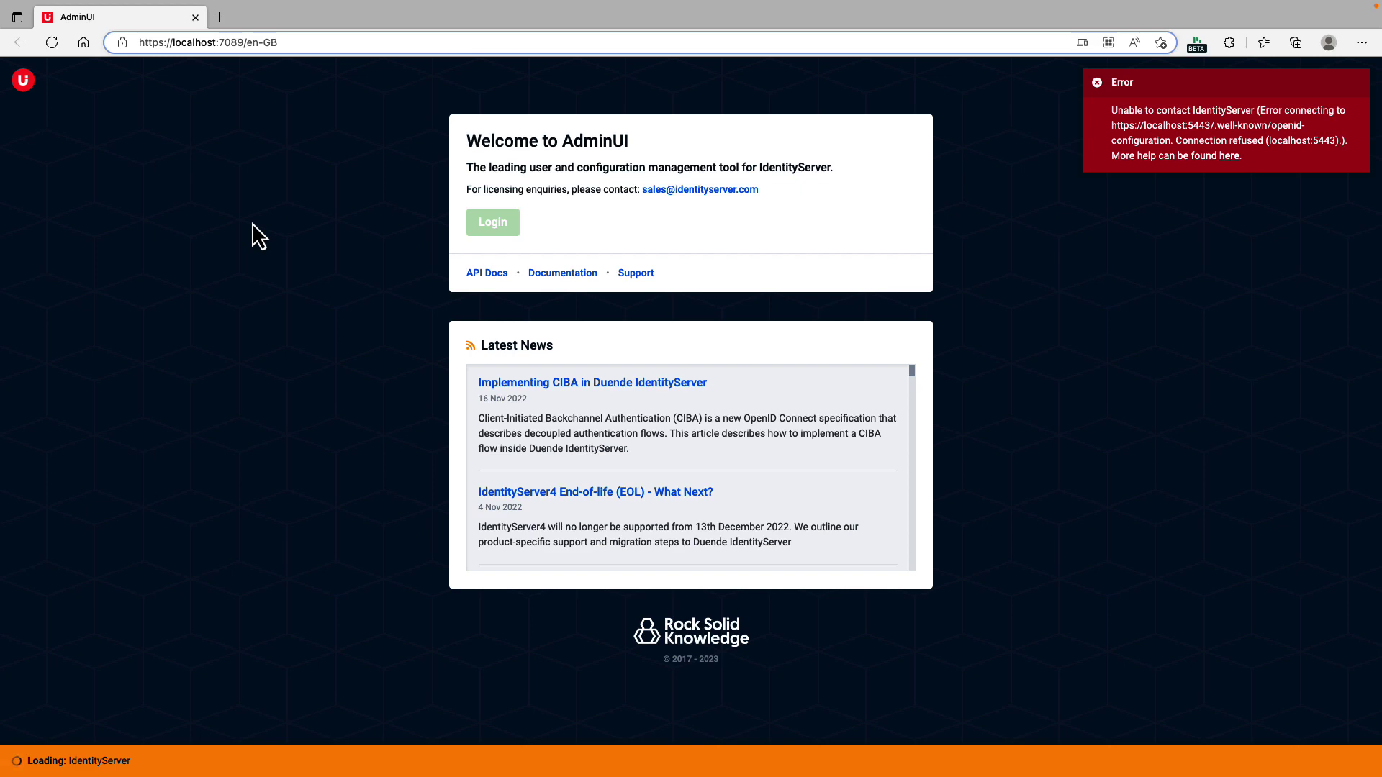
Reload the AdminUI welcome page with F5, then choose Login
key("F5")
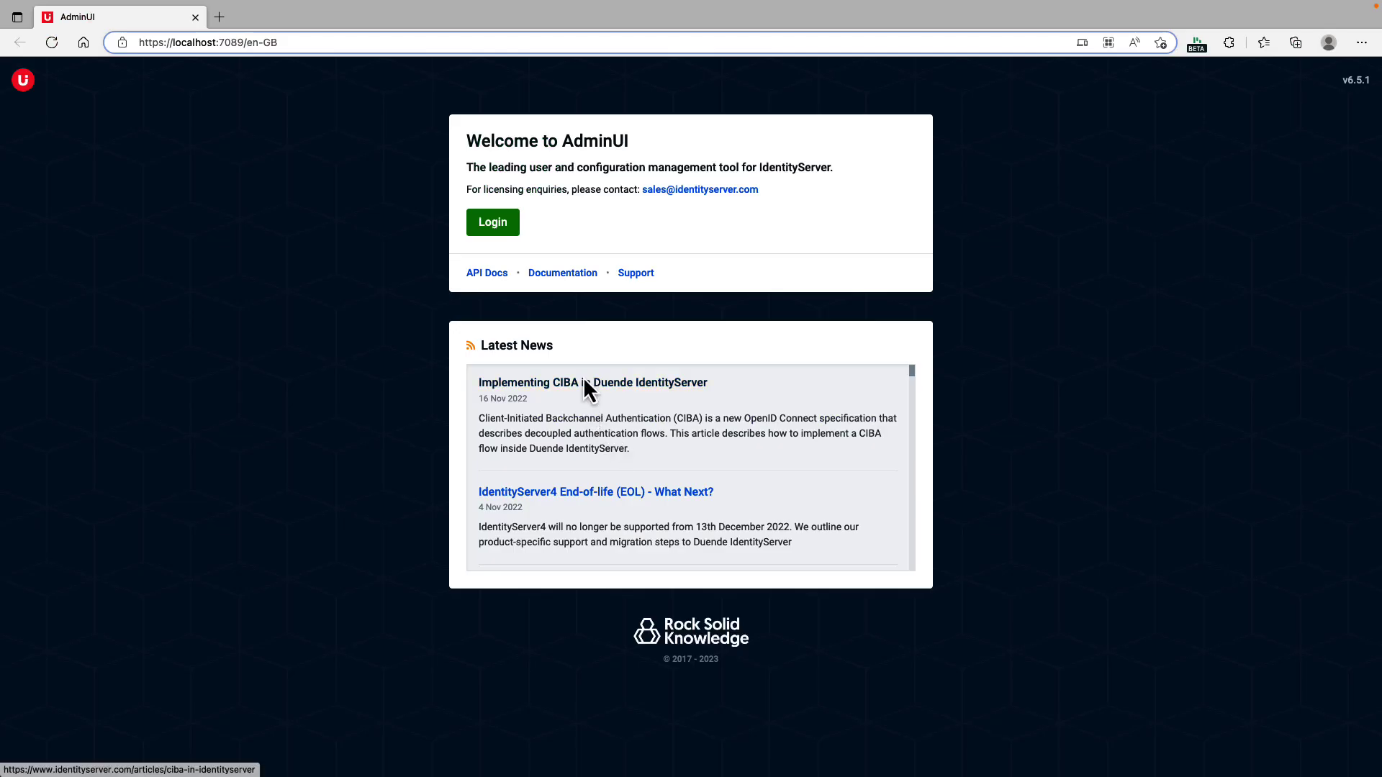
left_click(494, 223)
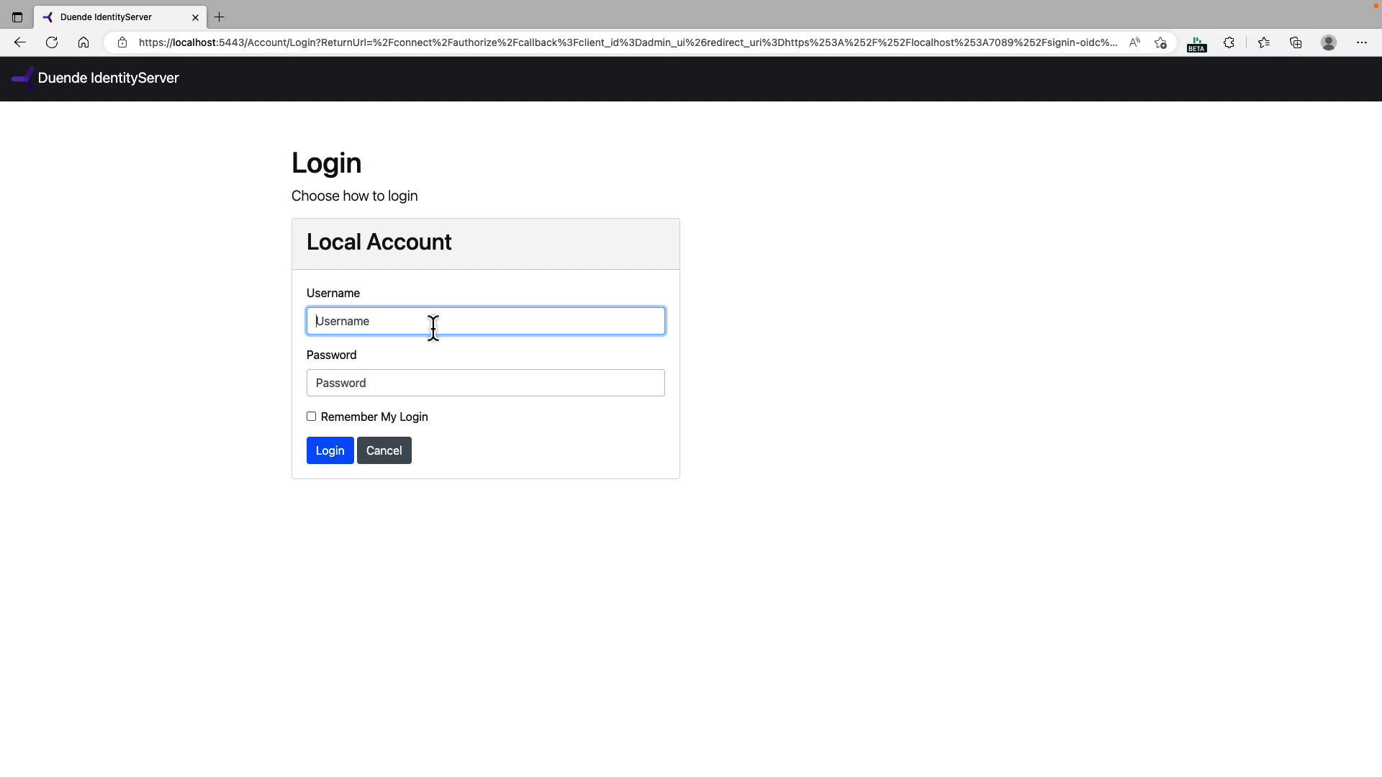
Enter the local account's username and password on the Duende login page and submit
key("Tab")
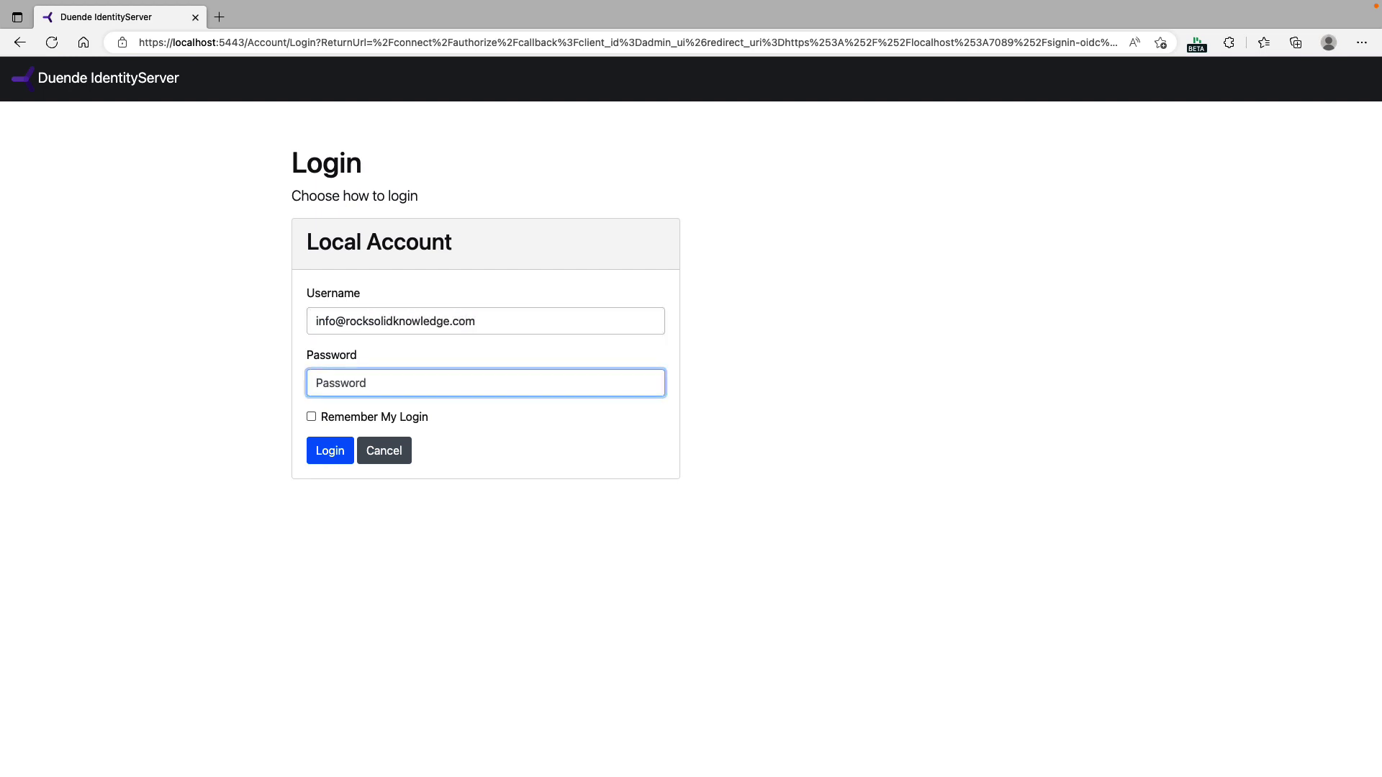
type("•••••••••••")
key("Return")
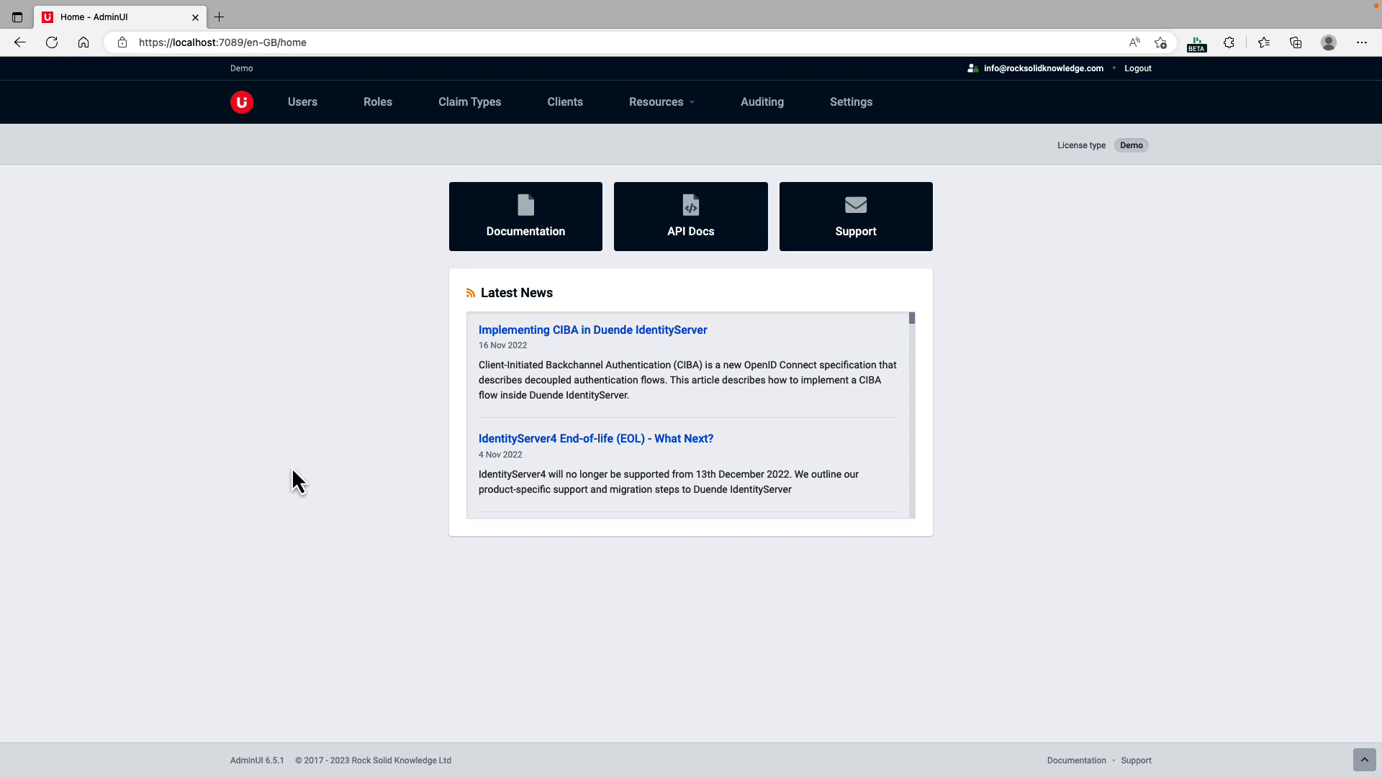
Visit AdminUI's Users, Roles and Claim Types pages in turn
left_click(305, 126)
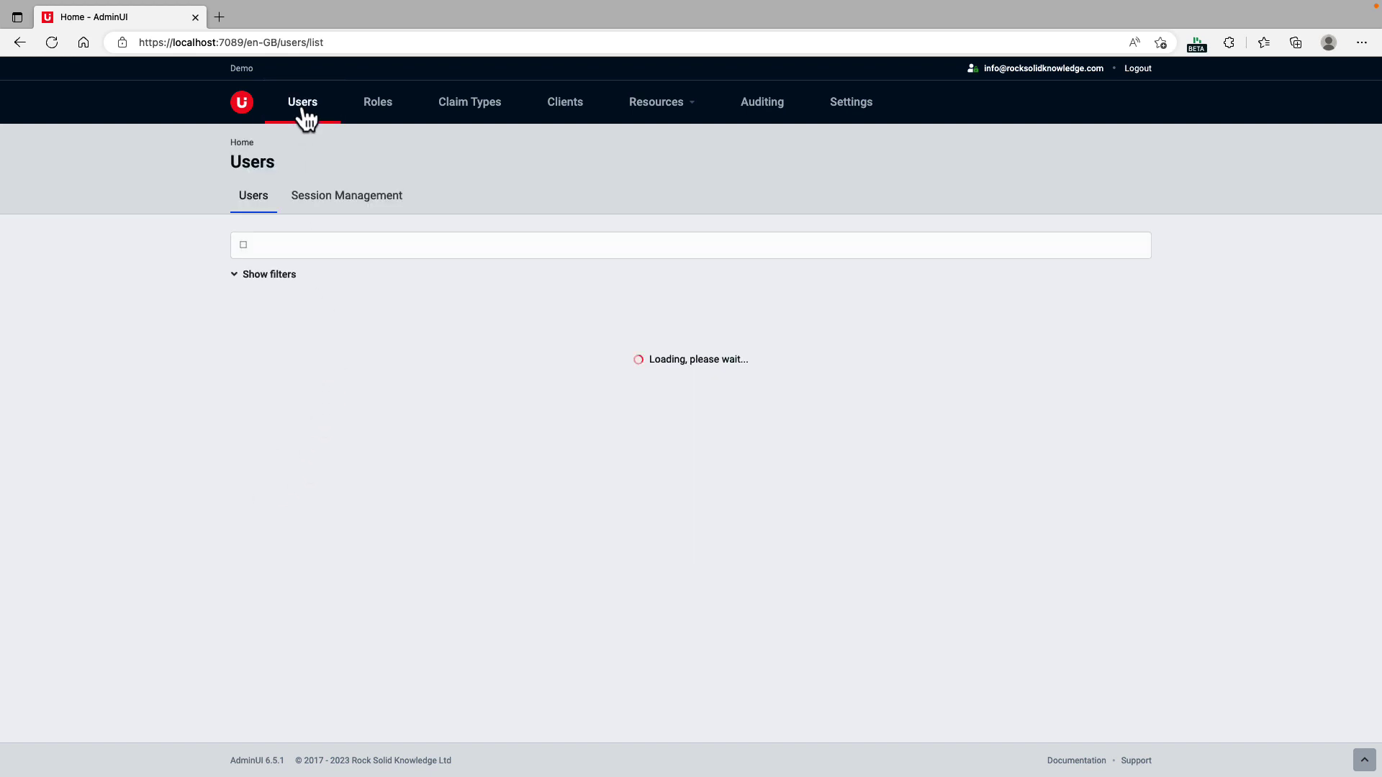
left_click(383, 119)
left_click(484, 110)
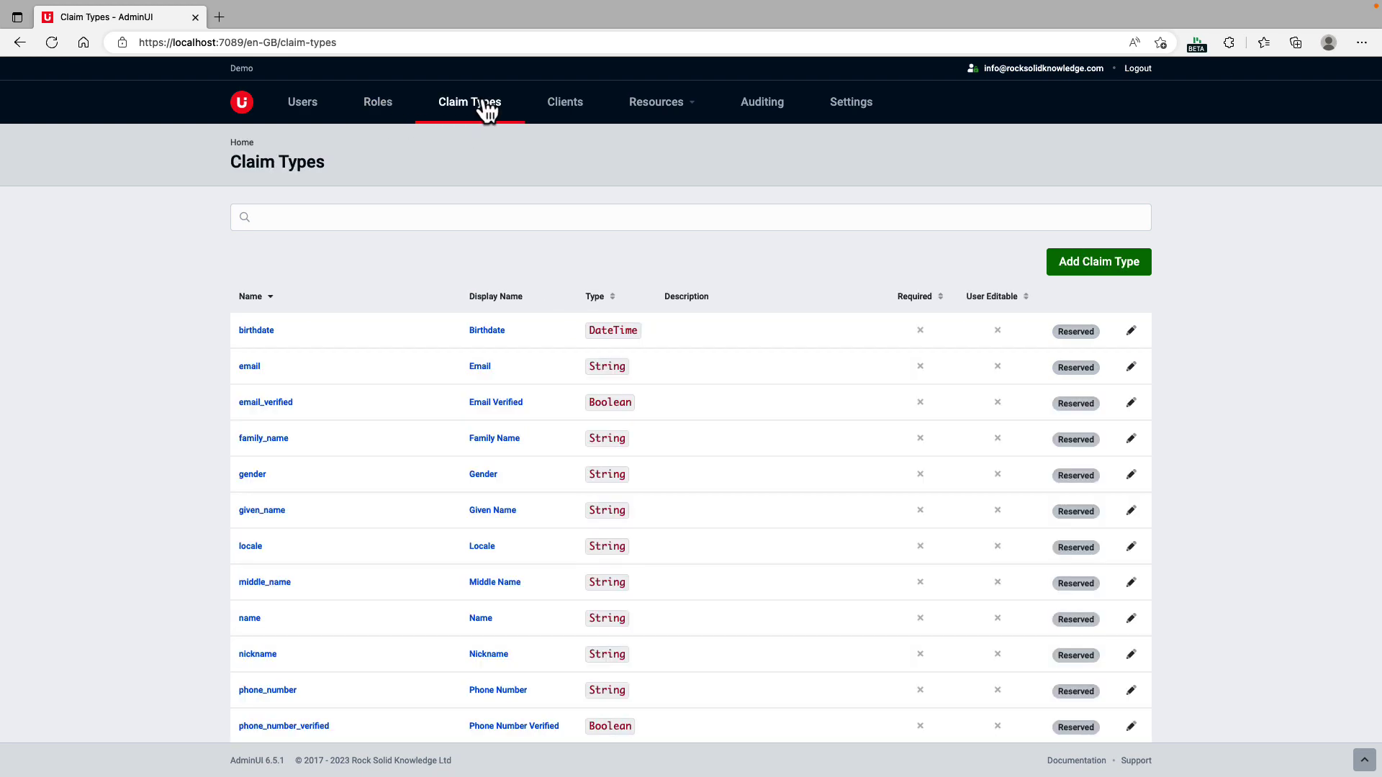